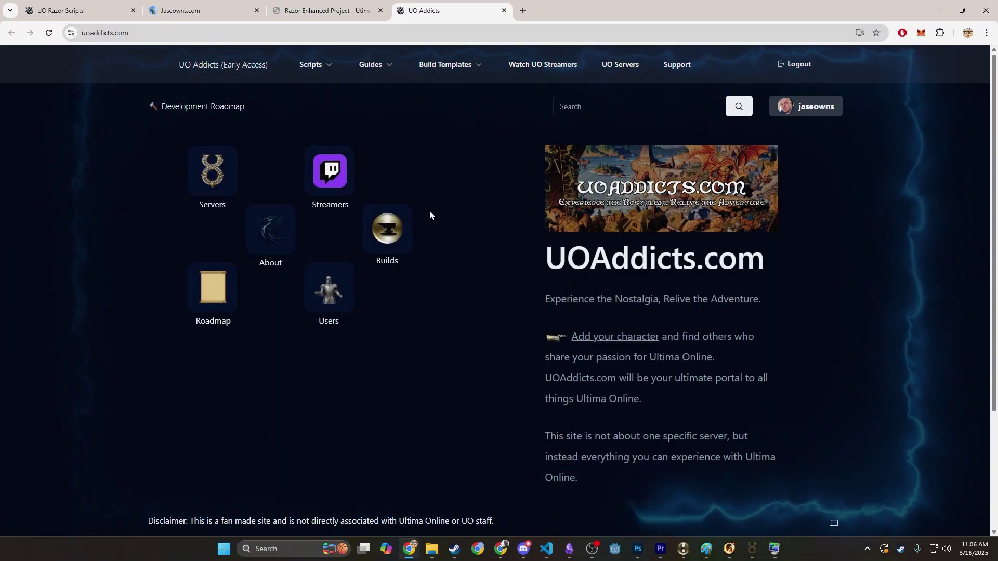
- View the live UO streamers page and look through the full UO server list
click(538, 73)
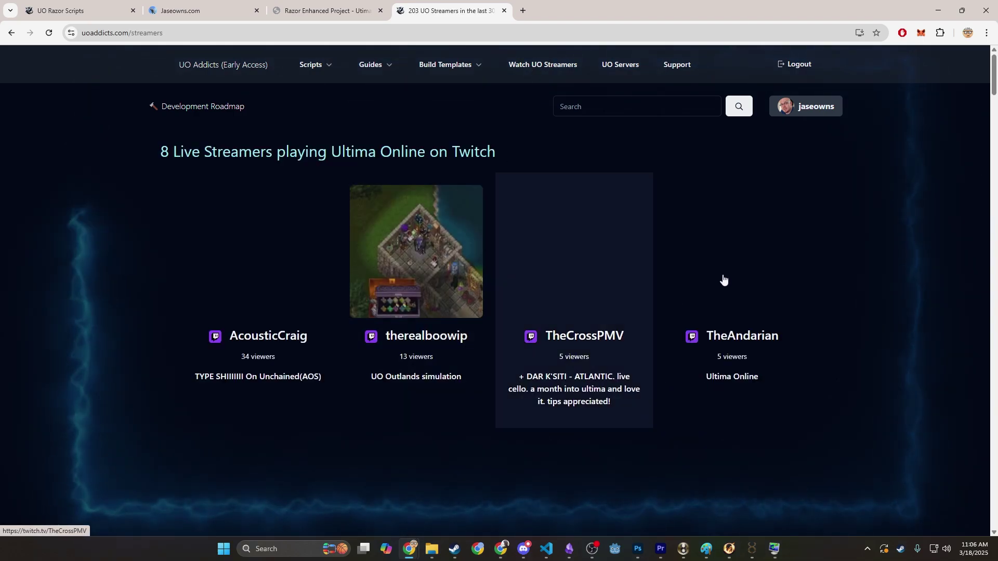
click(618, 72)
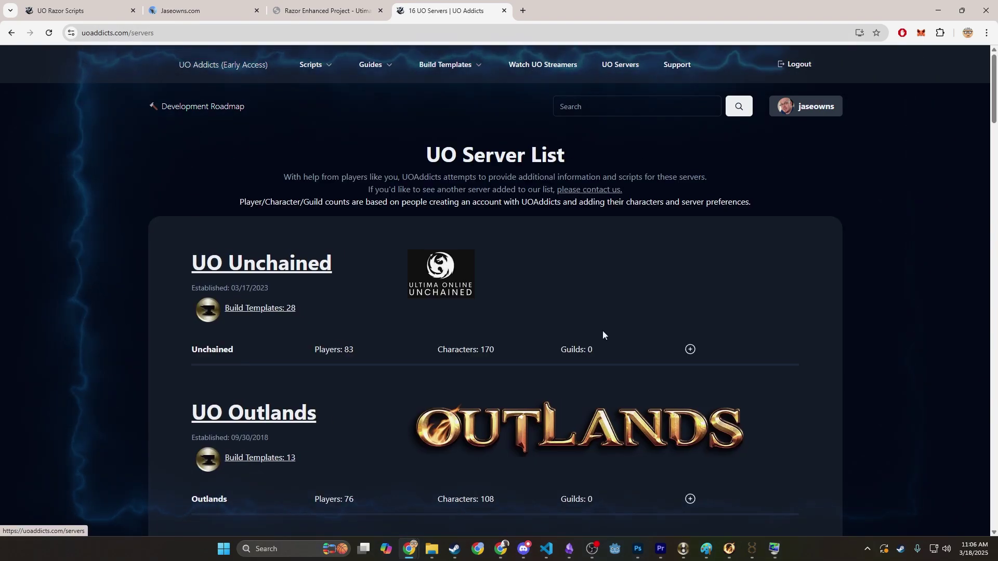
scroll(834, 343, down, 15)
scroll(830, 356, down, 12)
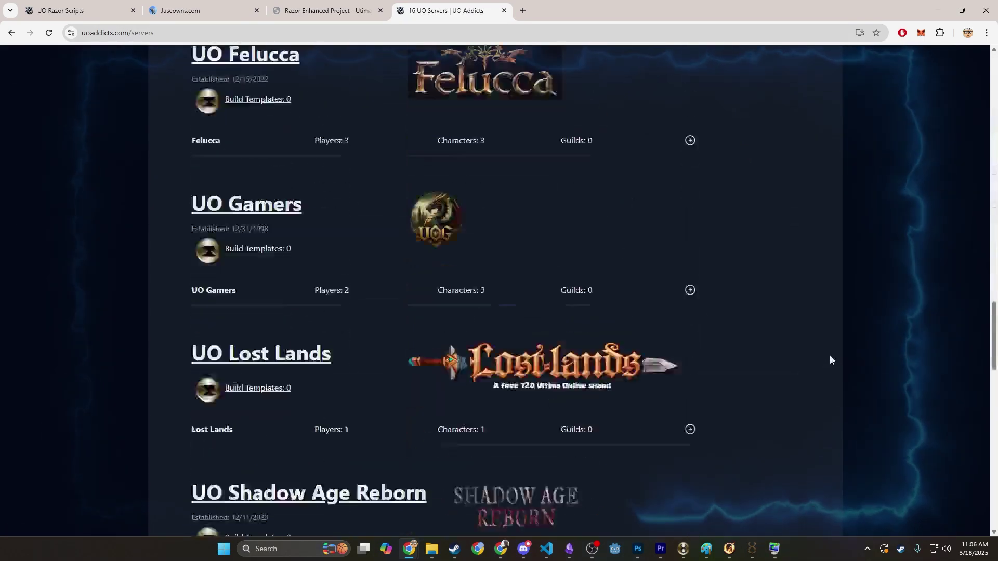
scroll(805, 320, up, 20)
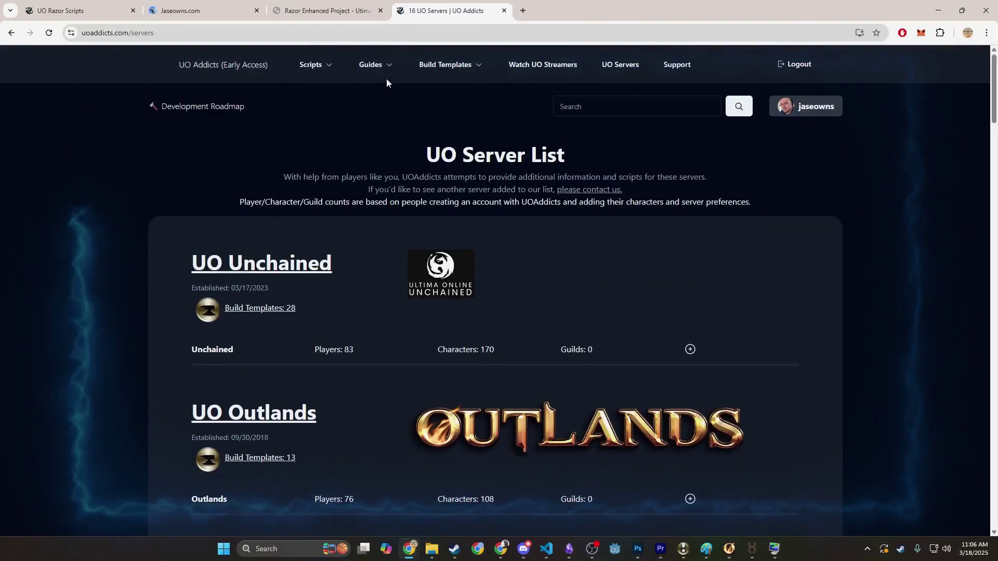
- View the recently updated build templates and open the UO Unchained entry in the server list
click(445, 65)
click(553, 232)
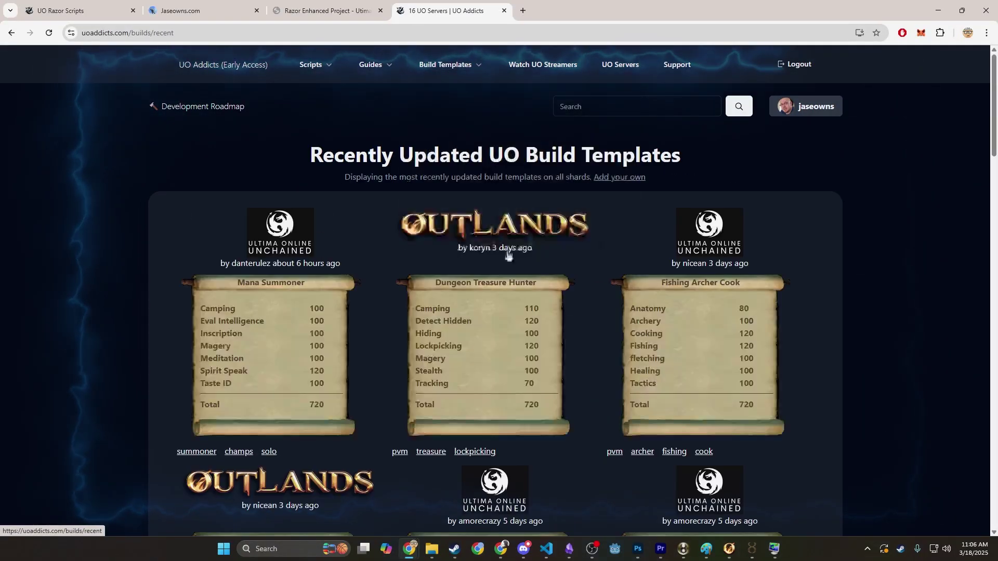
click(620, 64)
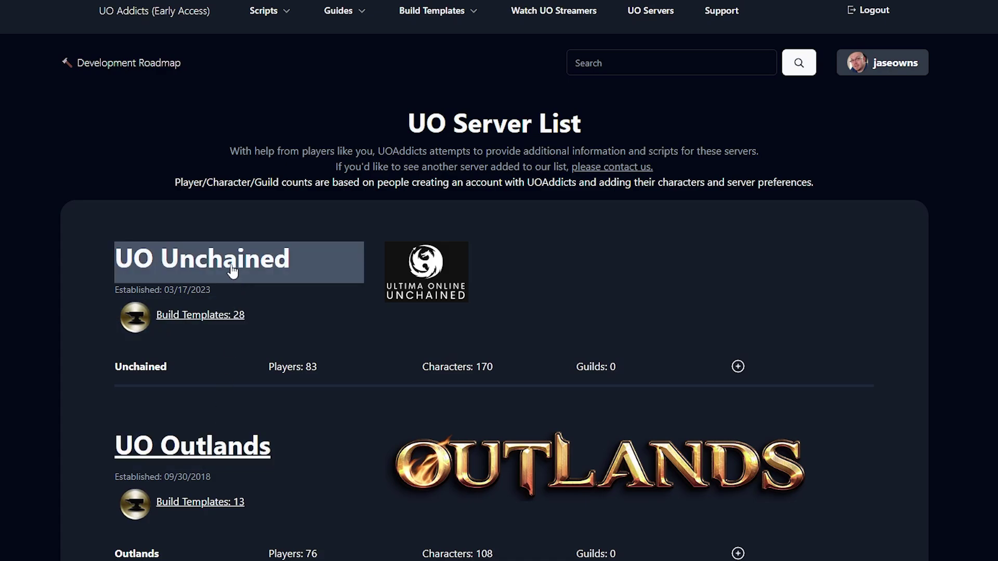
click(232, 271)
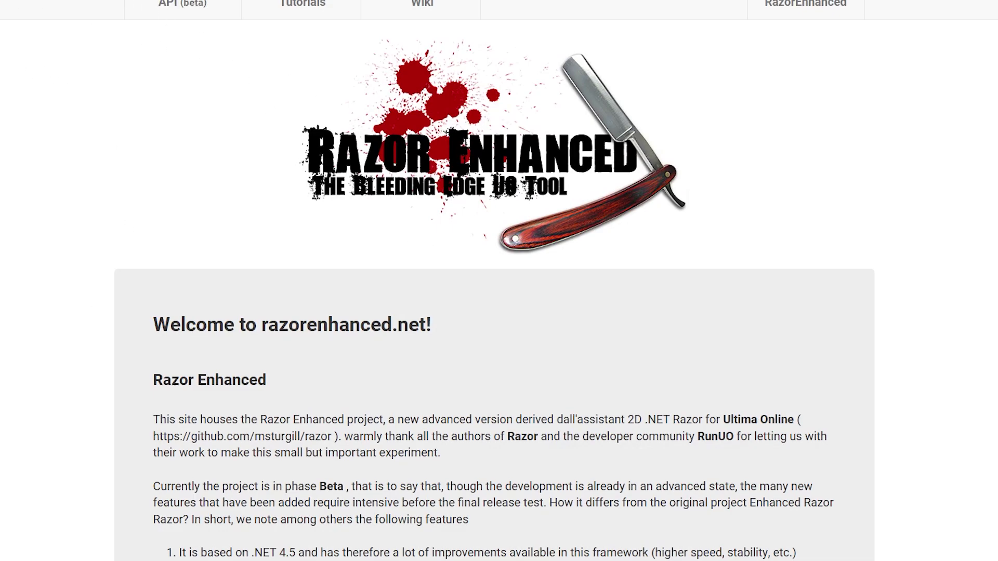
- Start extracting RazorEnhanced-0.8.2.242.zip and browse for the destination to C:\Games\Ultima Online Unchained\Data\Plugins
scroll(675, 297, down, 10)
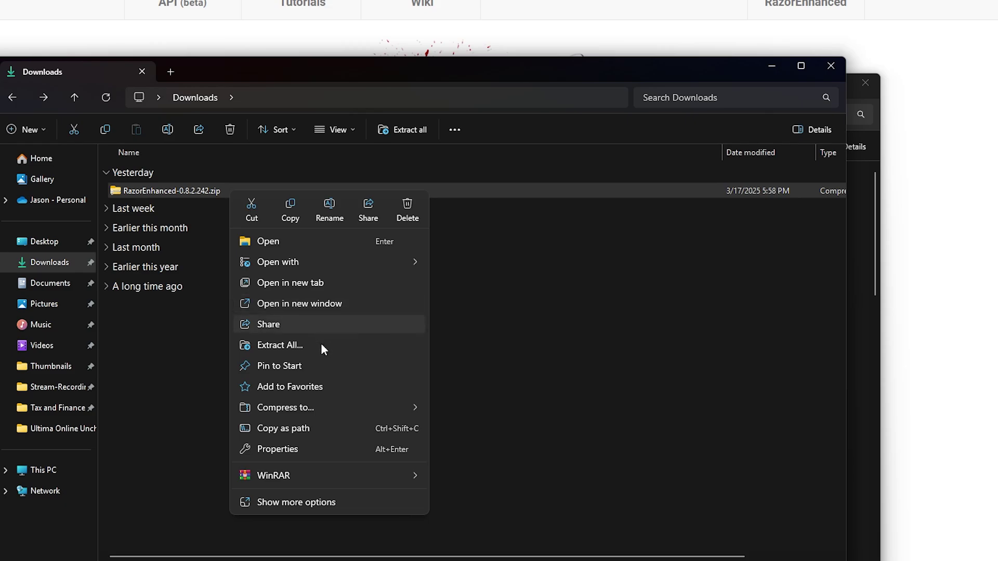
click(315, 348)
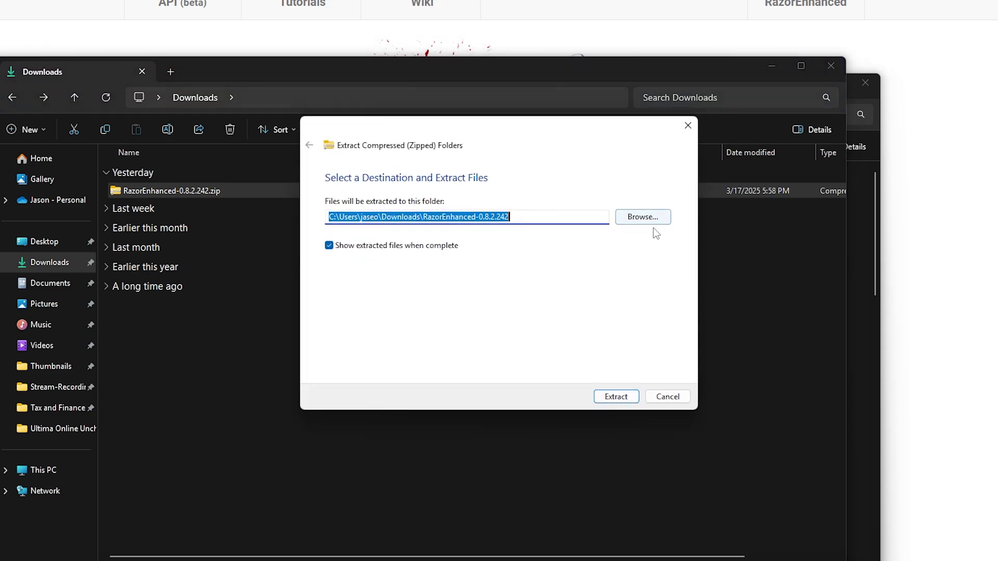
click(643, 216)
click(524, 170)
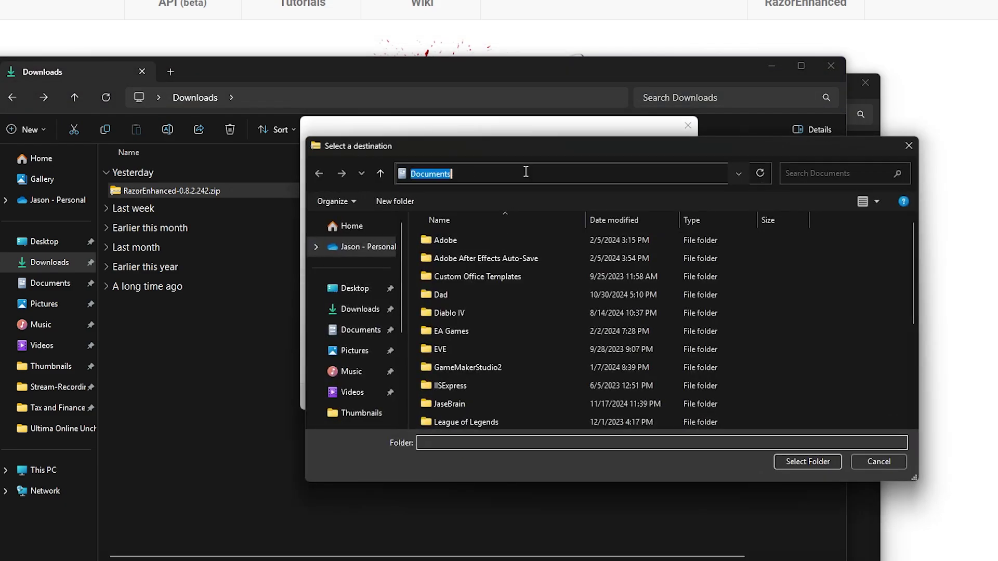
text(C:\Games\Ultima Onli)
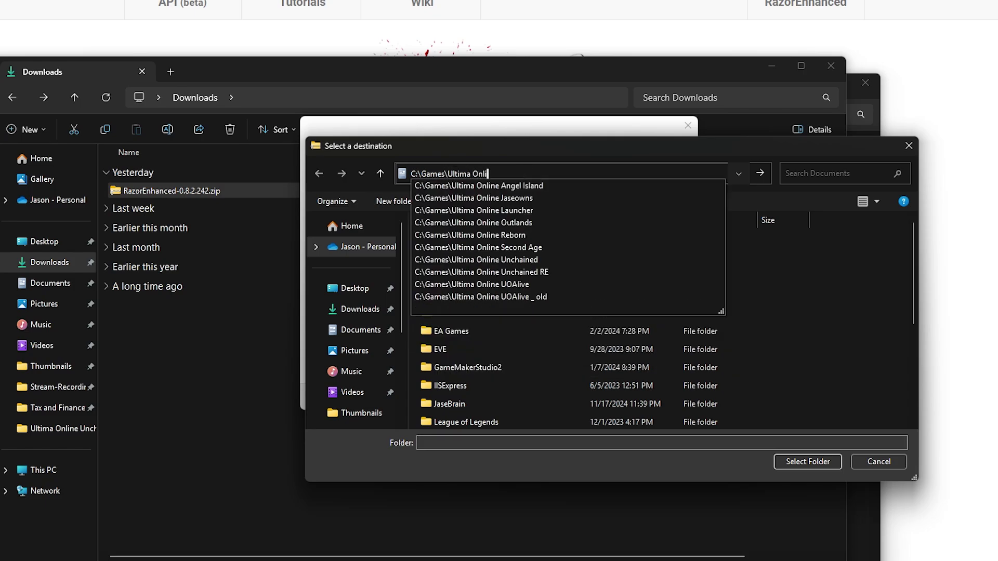
text(ne Un)
key(Down)
key(Return)
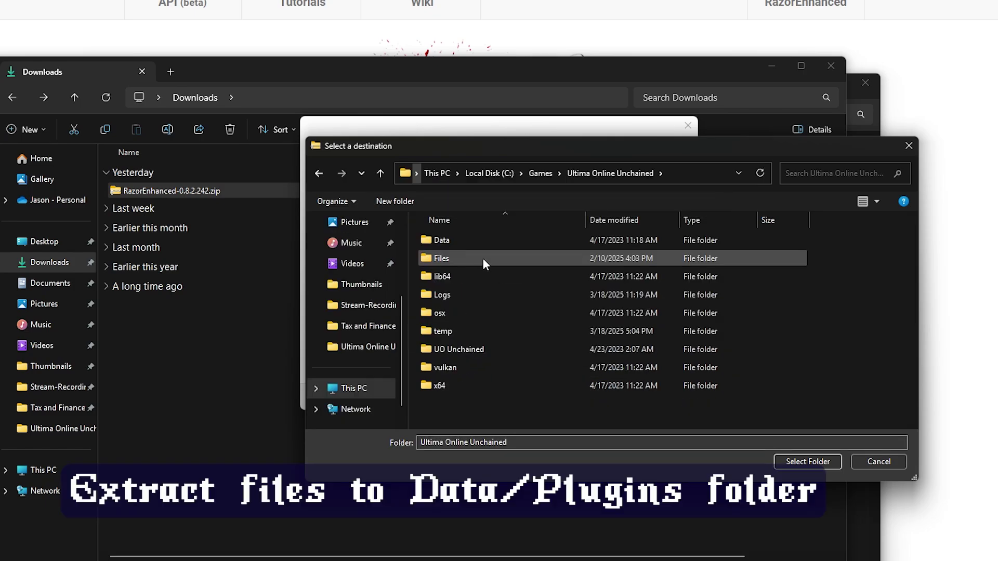
double_click(446, 240)
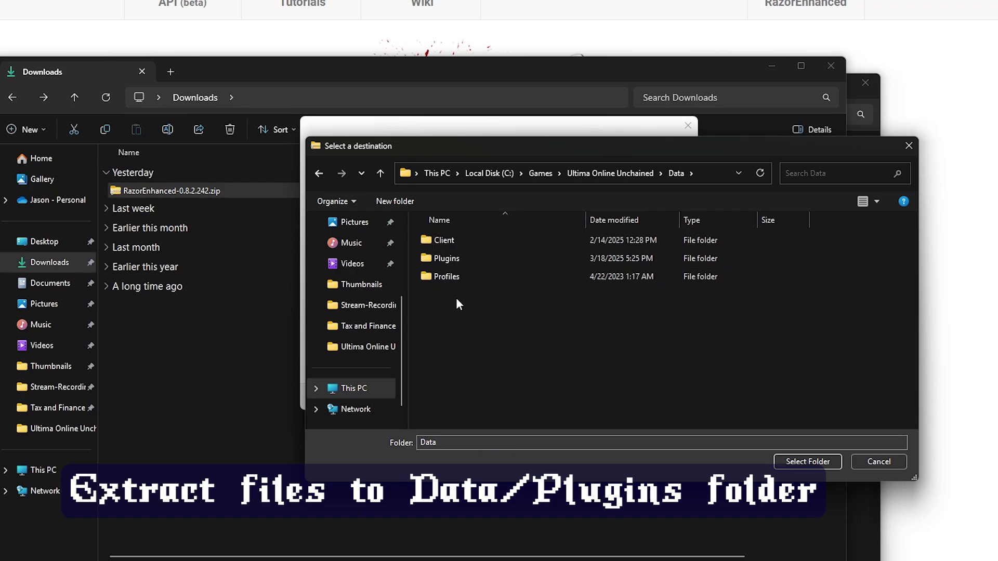
click(454, 257)
double_click(453, 258)
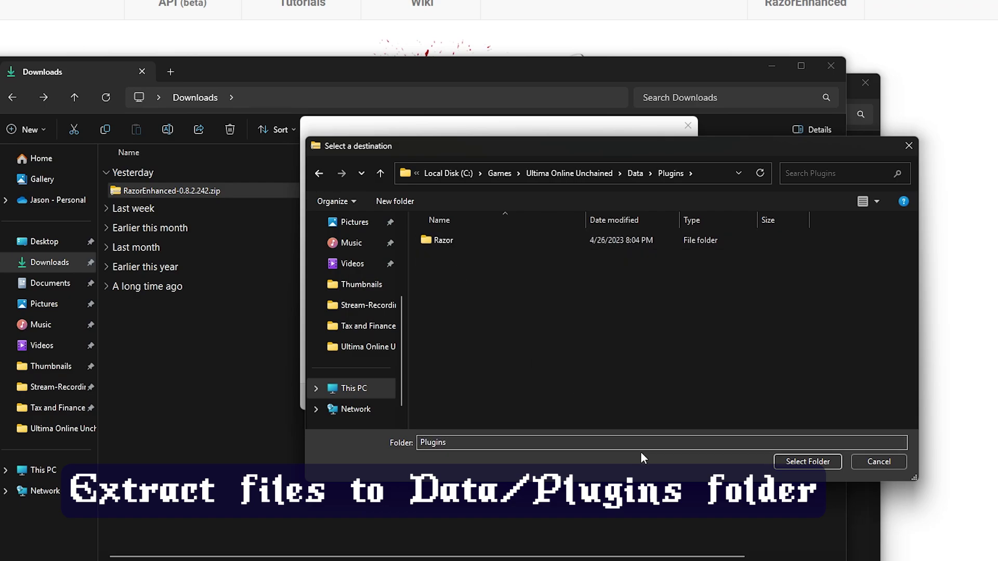
- Create a folder named RazorEnhanced inside the Plugins folder
right_click(456, 266)
mouse_move(504, 462)
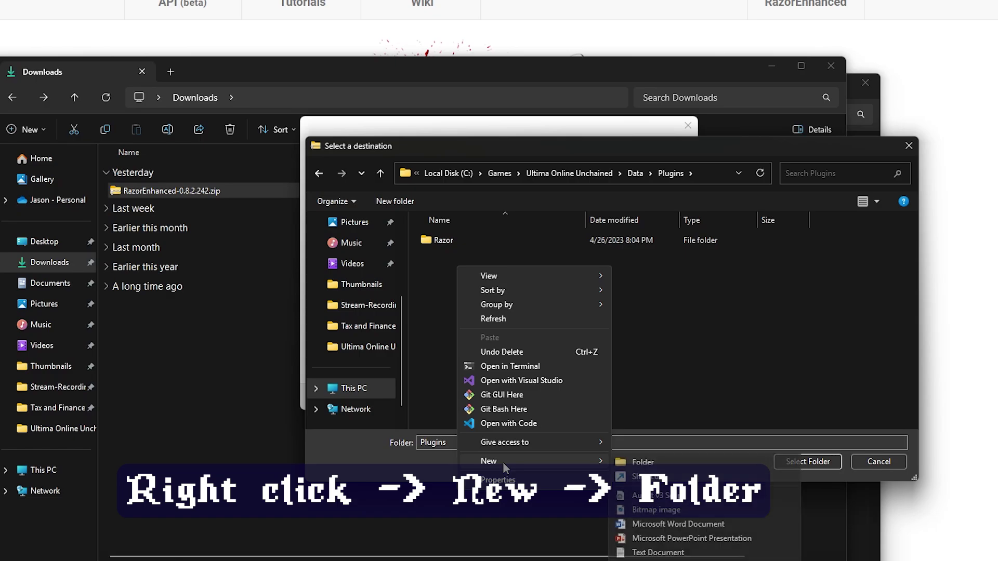
click(643, 462)
text(Razor)
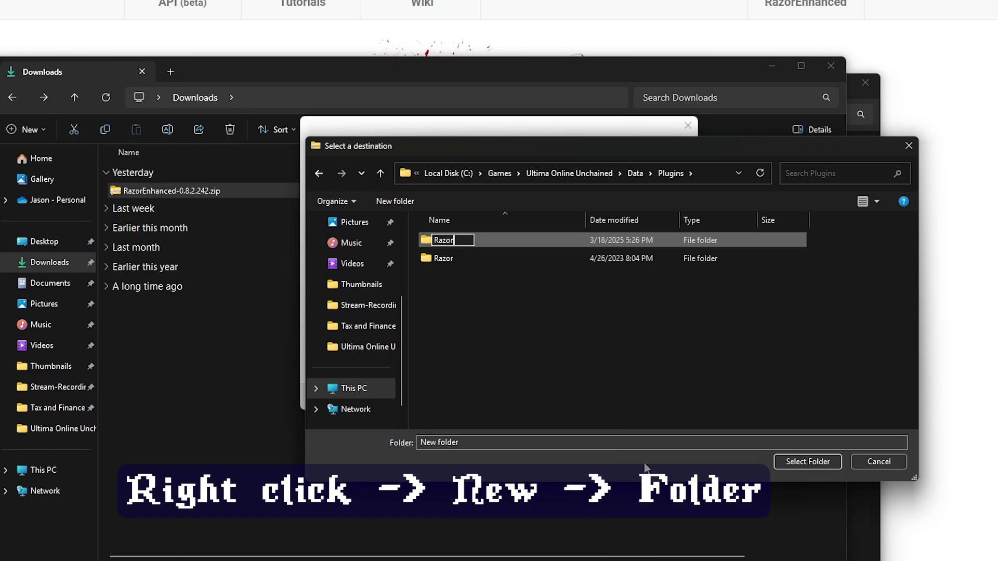
text(Enhanced)
key(Return)
- Choose the new RazorEnhanced folder as the destination and extract the archive into it
double_click(467, 257)
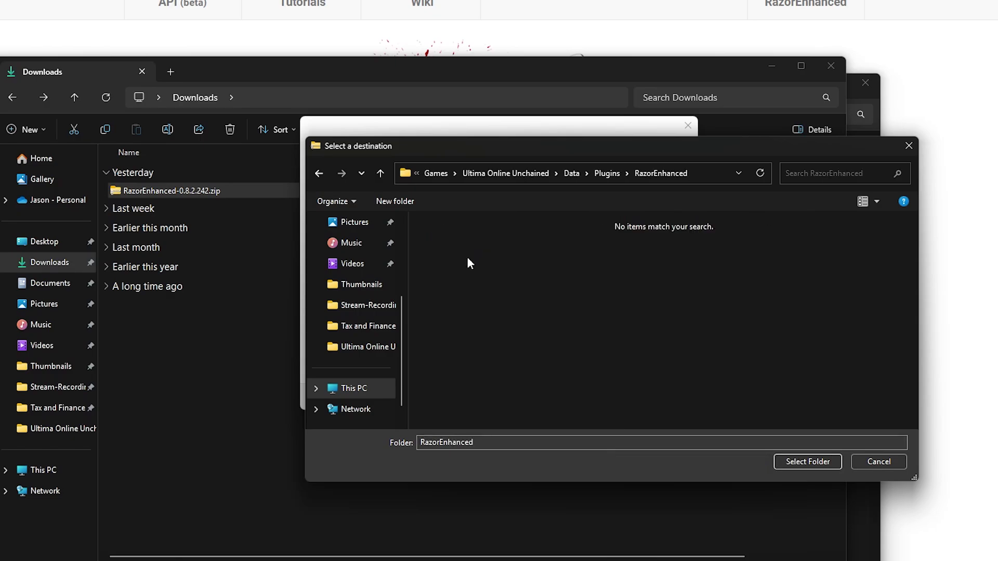
click(786, 464)
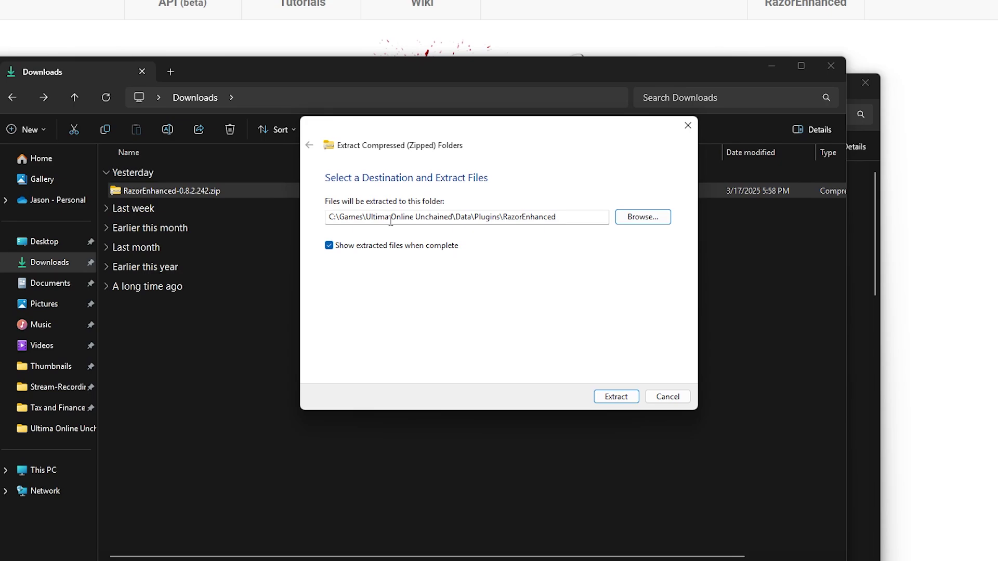
double_click(503, 216)
click(558, 217)
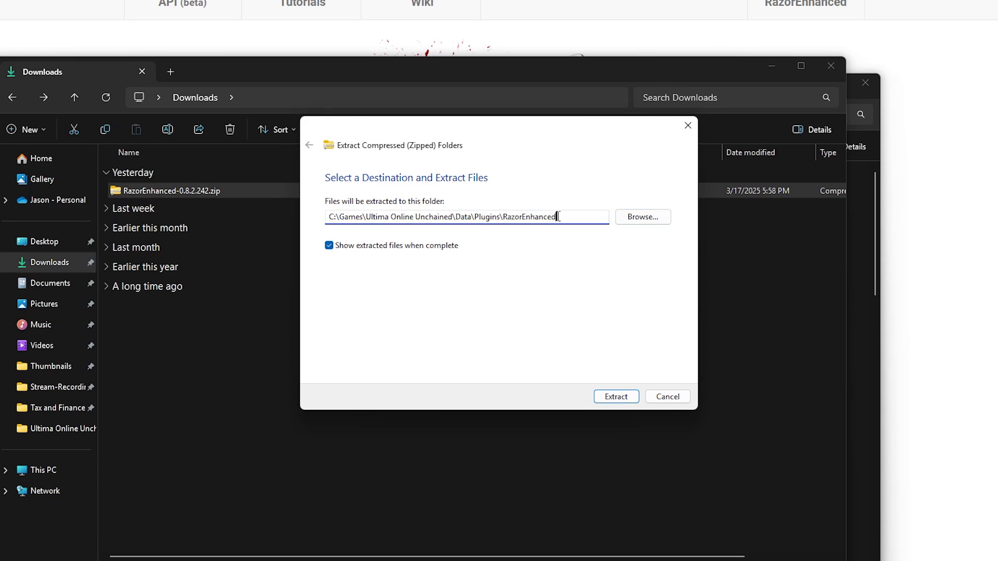
click(607, 396)
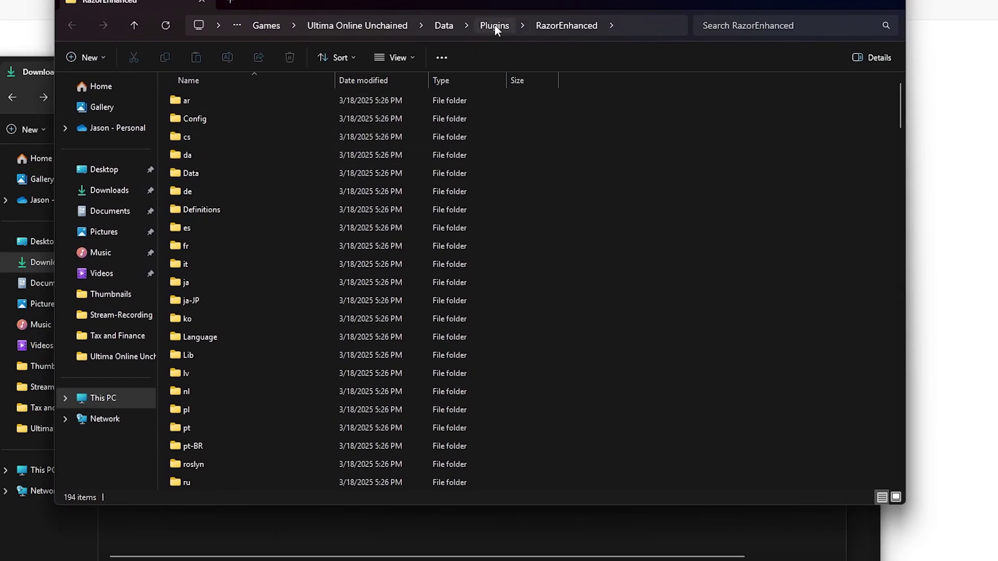
- Go up to the Plugins folder and examine the contents of its Razor folder
click(494, 25)
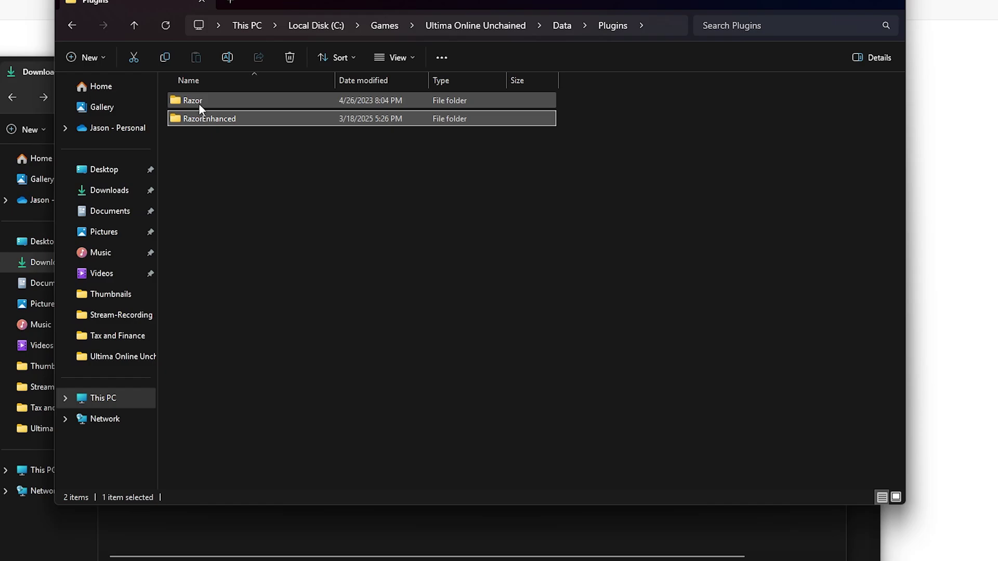
double_click(199, 102)
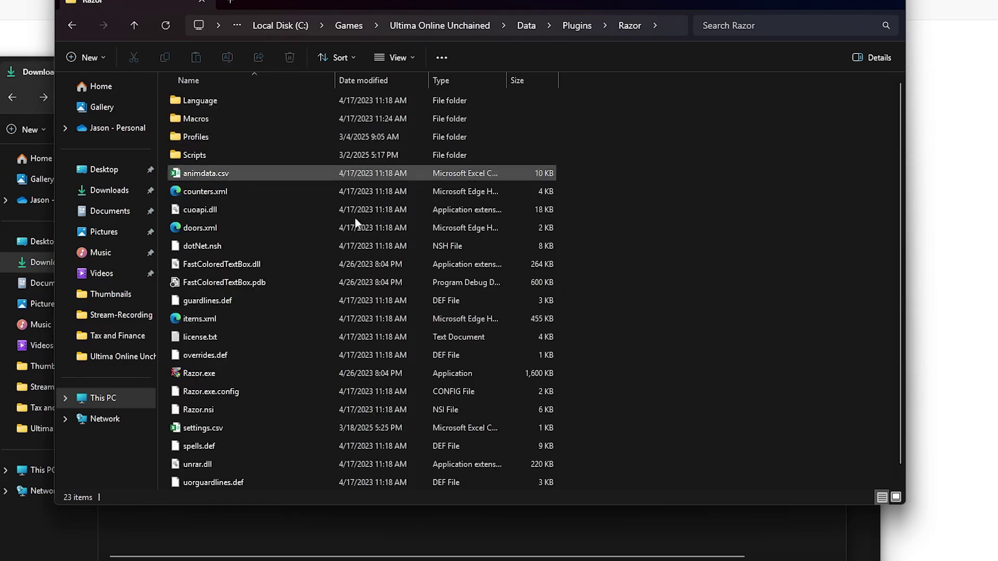
key(alt+Left)
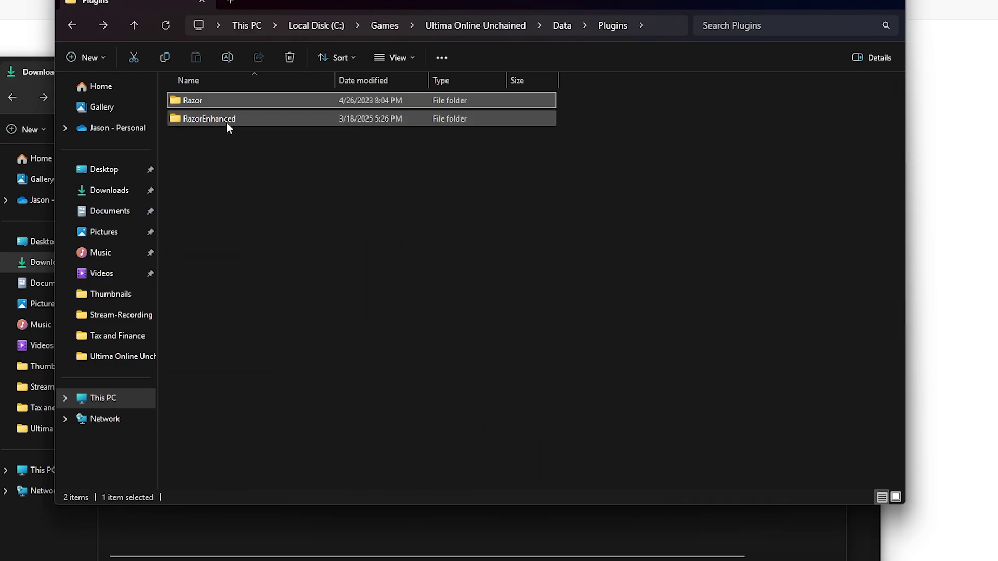
- Locate RazorEnhanced.exe among the extracted files in the RazorEnhanced folder
double_click(226, 122)
scroll(468, 260, down, 1)
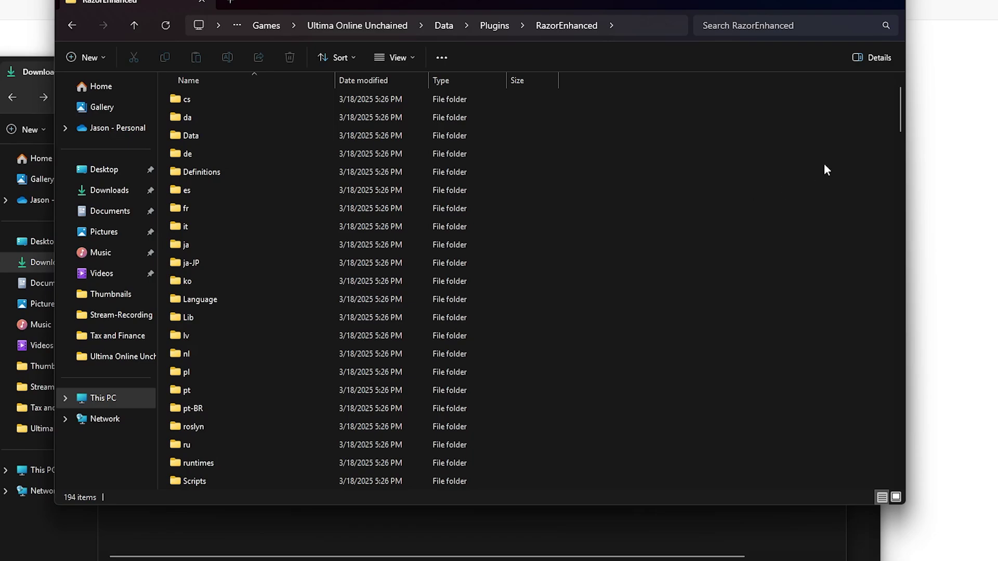
drag(901, 100, 901, 385)
click(246, 294)
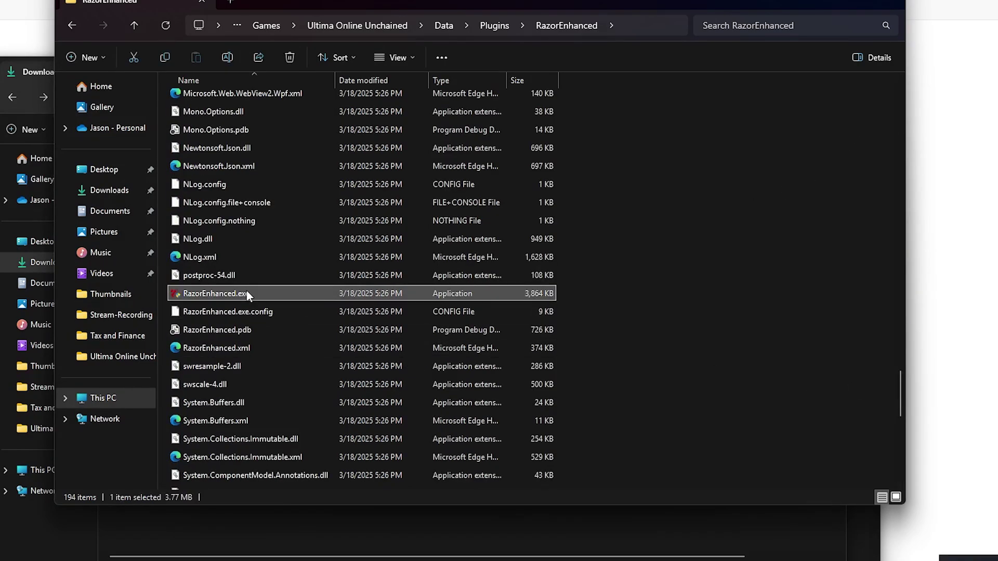
click(723, 260)
- Open settings.json from the Ultima Online Unchained folder in Notepad
click(498, 25)
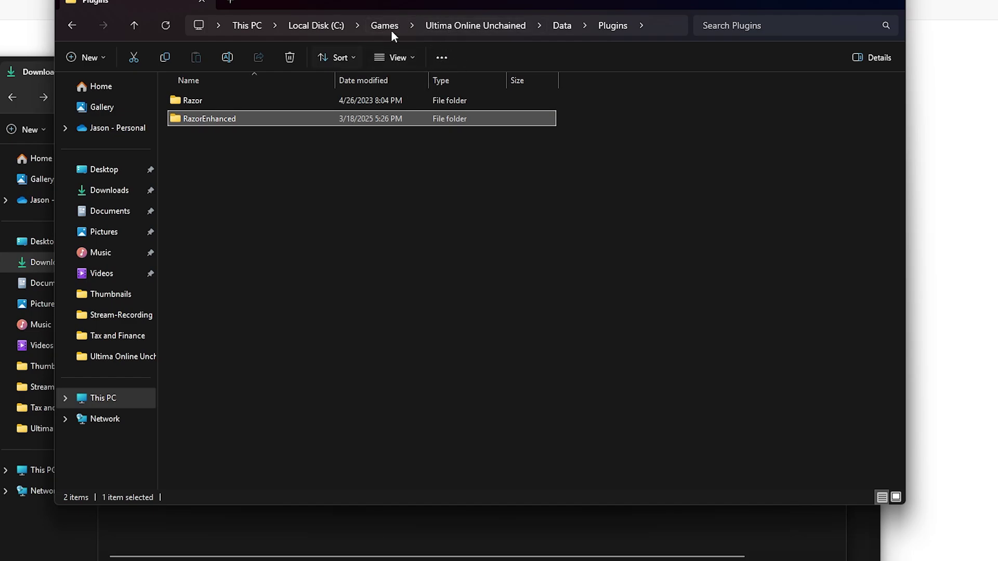
click(479, 30)
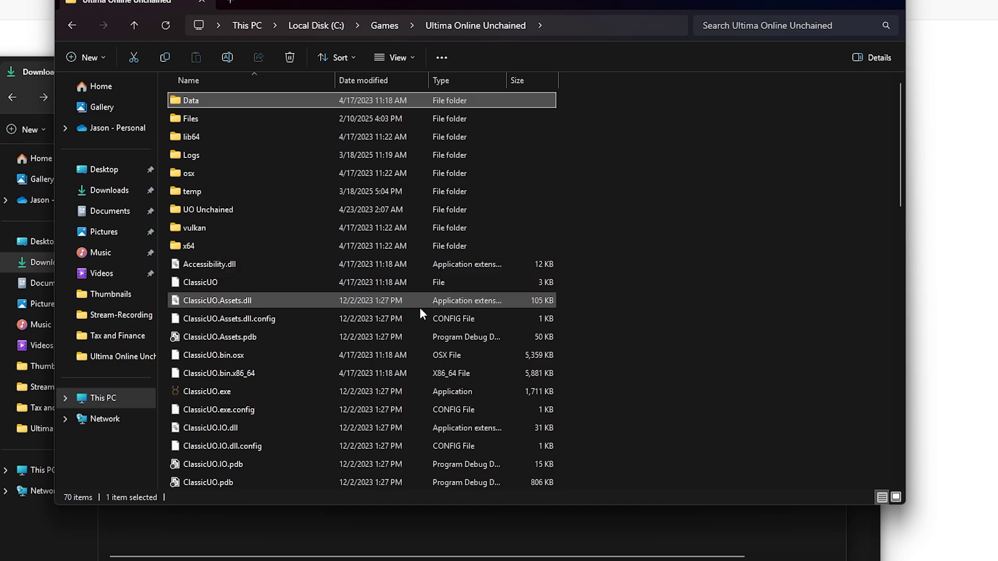
scroll(419, 307, down, 10)
scroll(518, 316, down, 3)
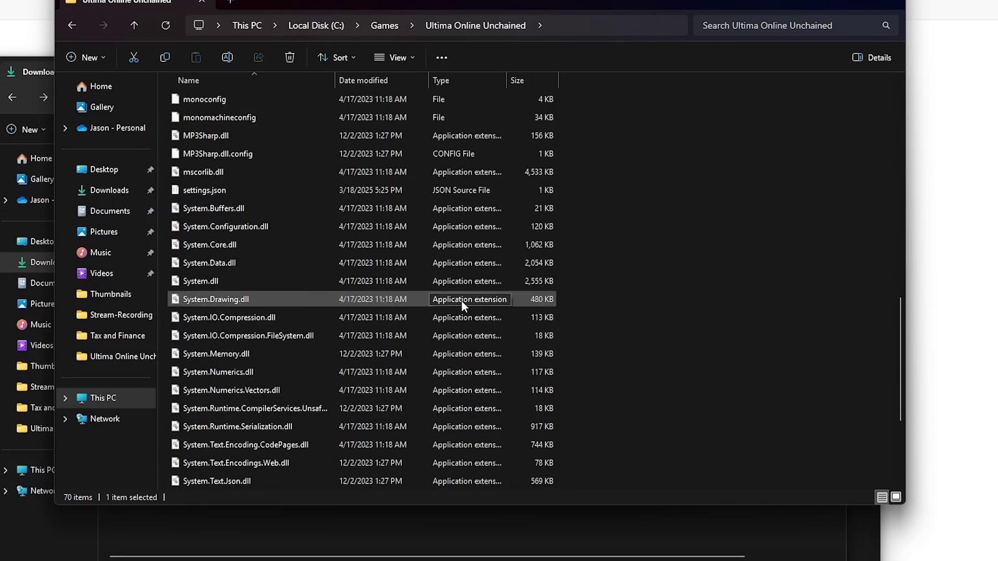
scroll(460, 301, up, 1)
key(shift+F10)
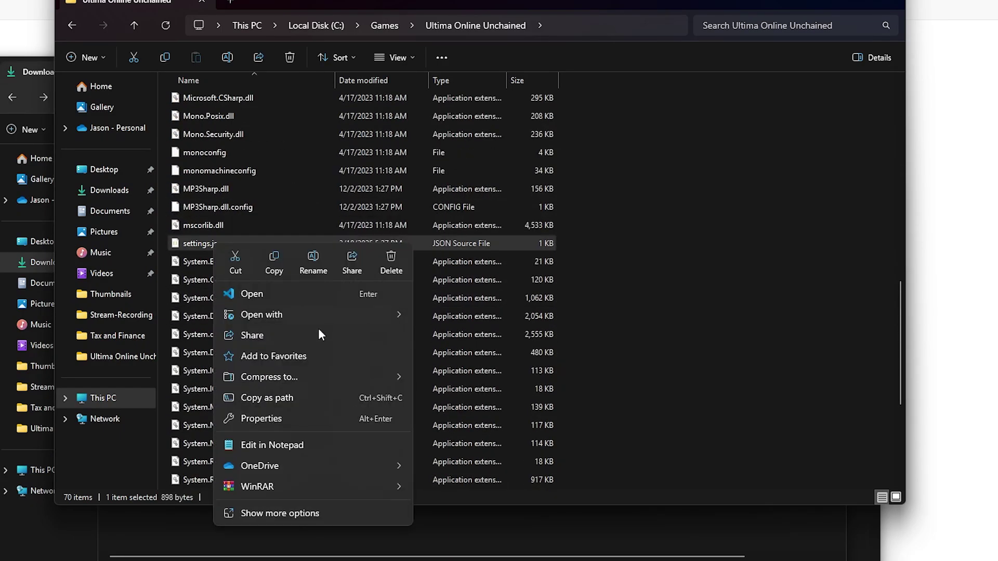
mouse_move(355, 316)
click(459, 335)
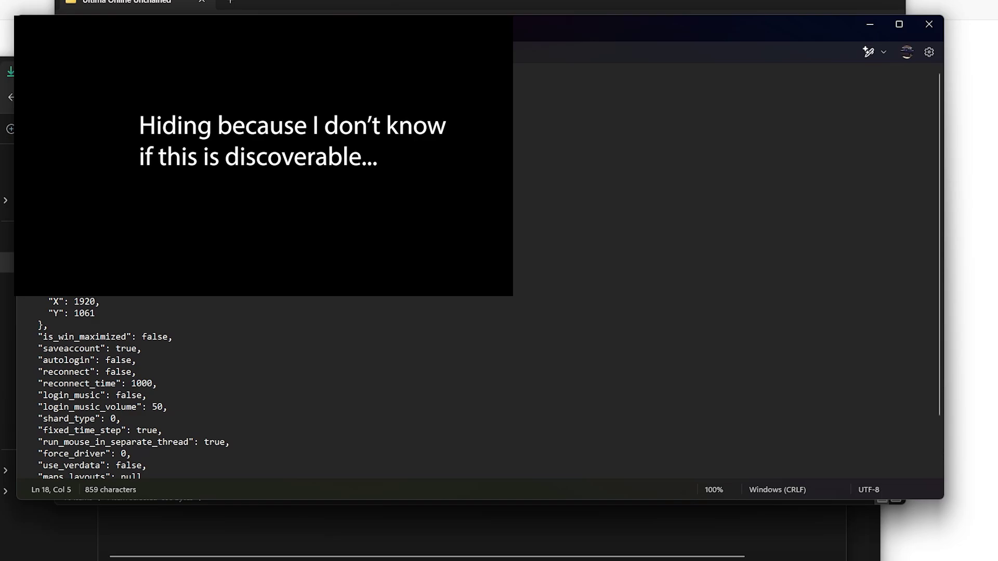
- Examine the existing Razor path in the plugins list at the end of settings.json
scroll(468, 385, down, 2)
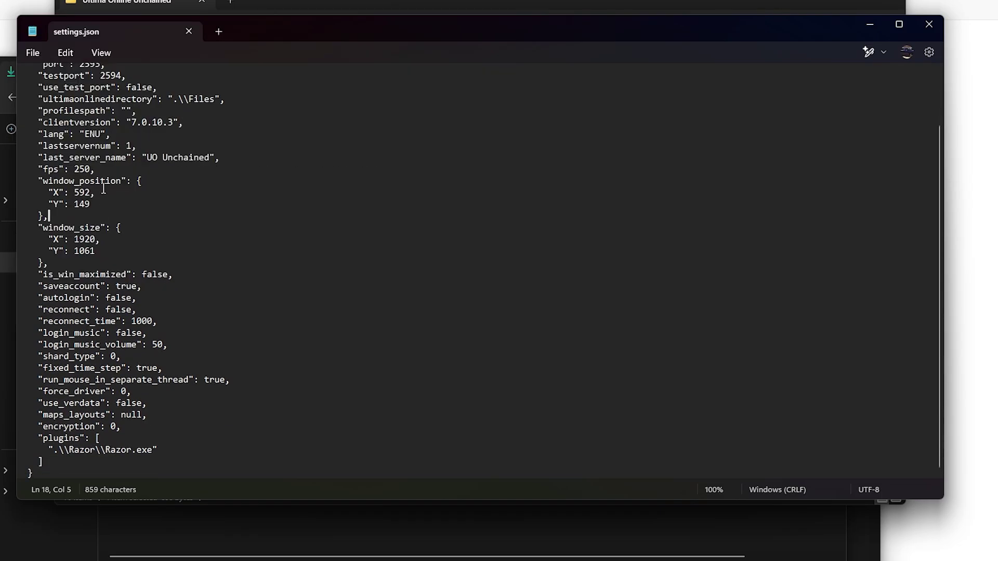
click(60, 450)
drag(61, 450, 22, 442)
click(62, 456)
double_click(55, 438)
double_click(79, 450)
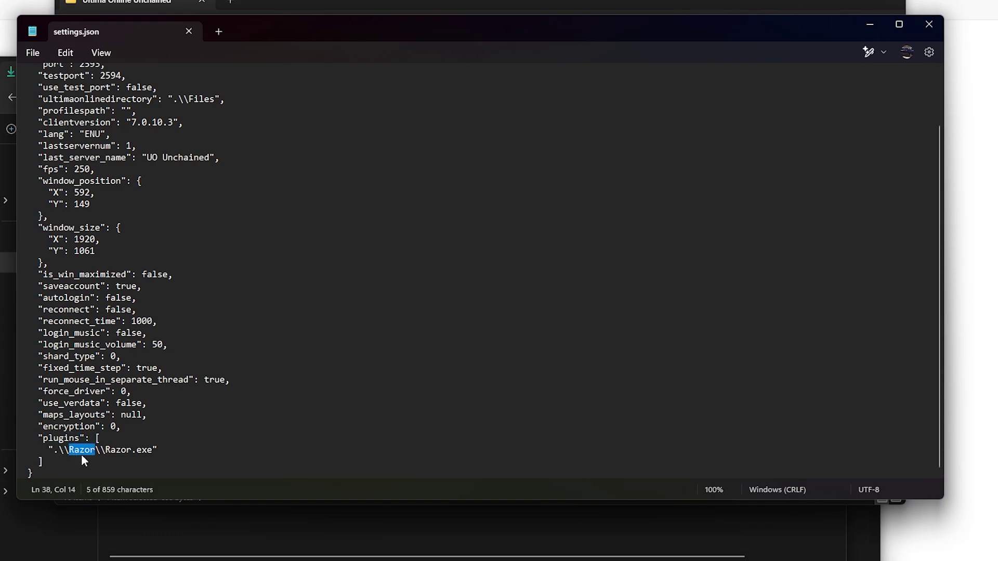
- Add the line ".\\RazorEnhanced\\RazorEnhanced.exe", above the Razor entry in the plugins list, leaving no blank line between them
click(123, 438)
key(Return)
text(".\\RazorEnhanced\\RazorEnhanced.exe",)
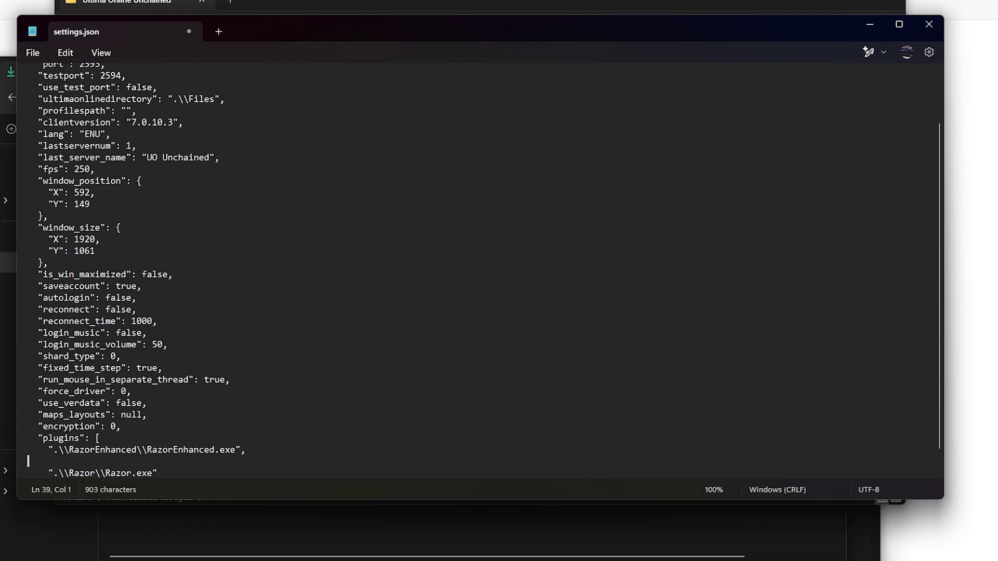
key(Delete)
scroll(68, 443, down, 1)
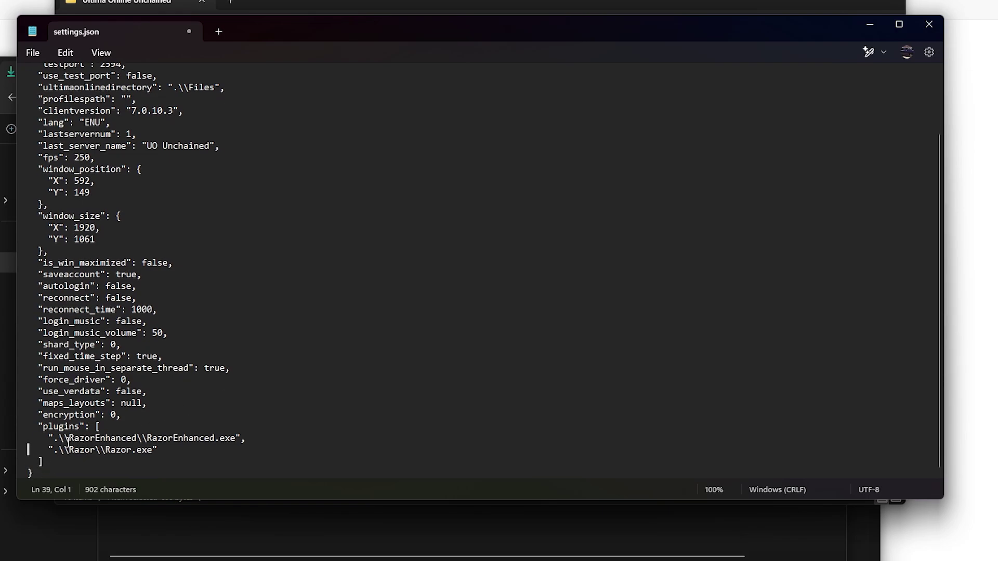
drag(54, 445, 175, 448)
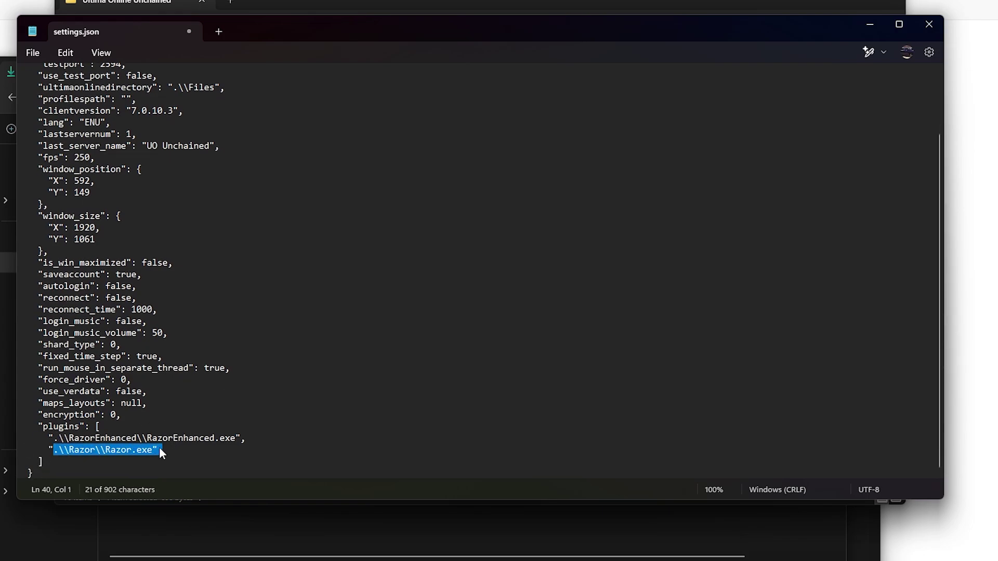
- Check the folder and executable names in the RazorEnhanced plugin entry and save settings.json
double_click(99, 439)
double_click(172, 440)
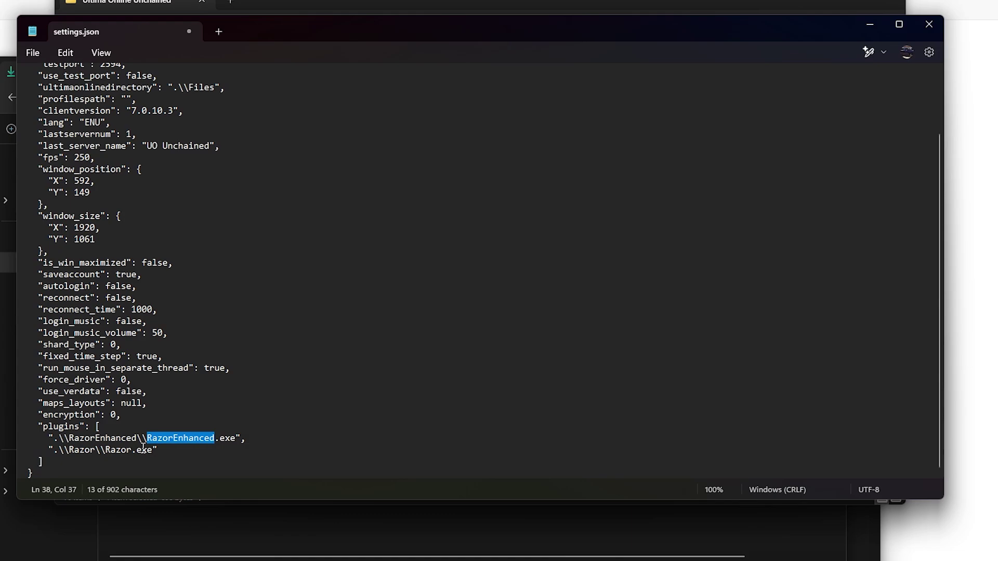
double_click(101, 439)
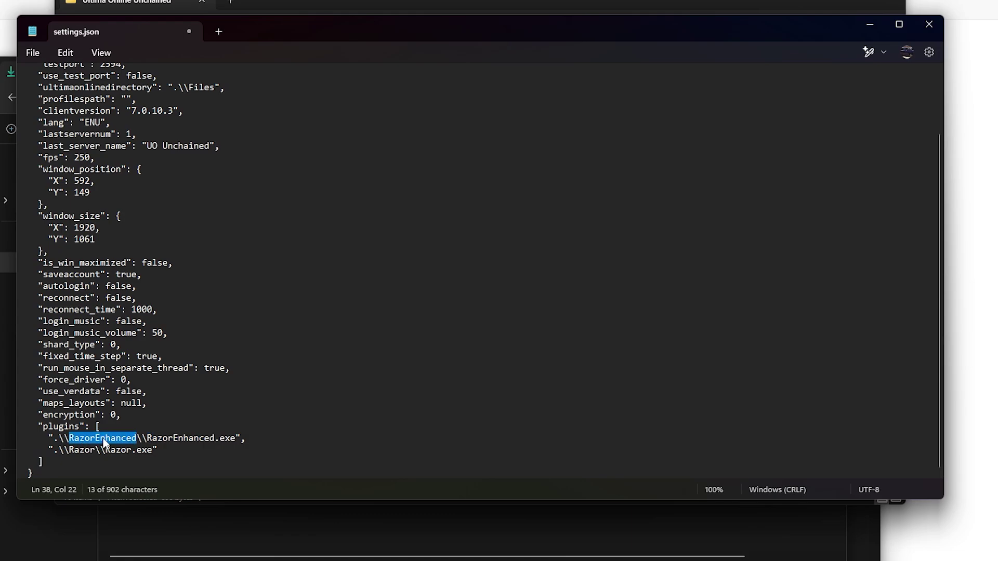
double_click(169, 439)
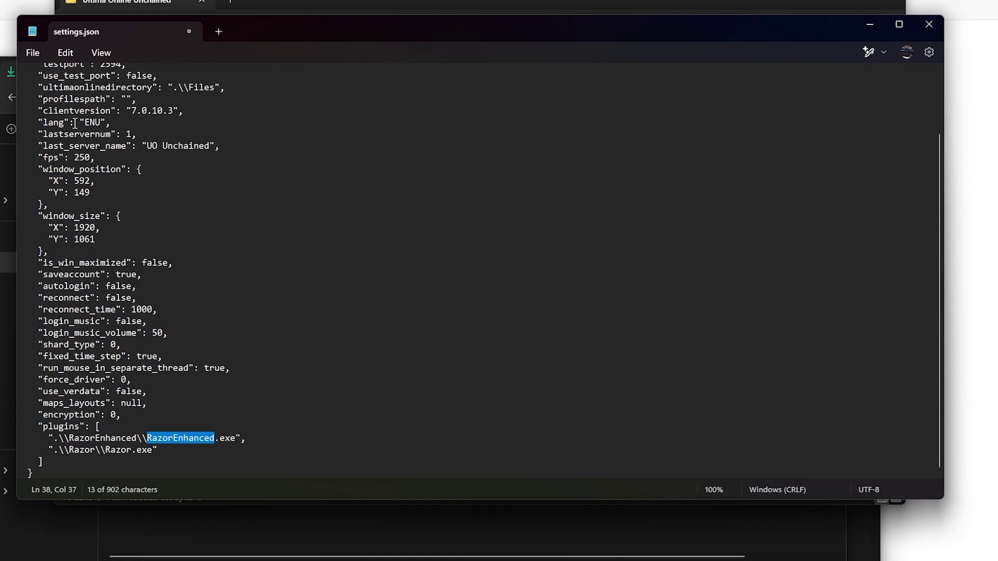
click(32, 52)
click(55, 137)
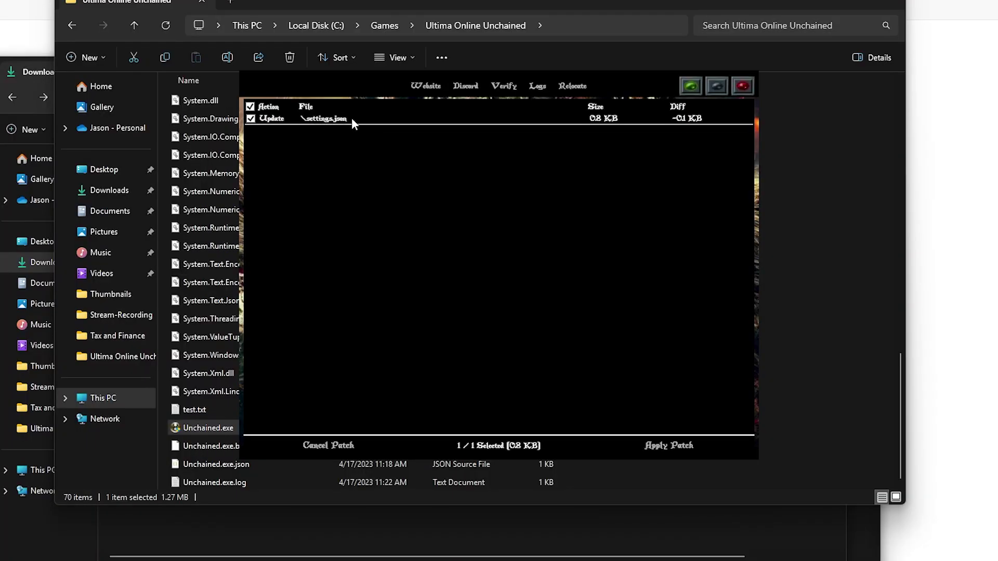
- Apply the Unchained launcher's patch with the settings.json update skipped, and launch the game client
click(251, 119)
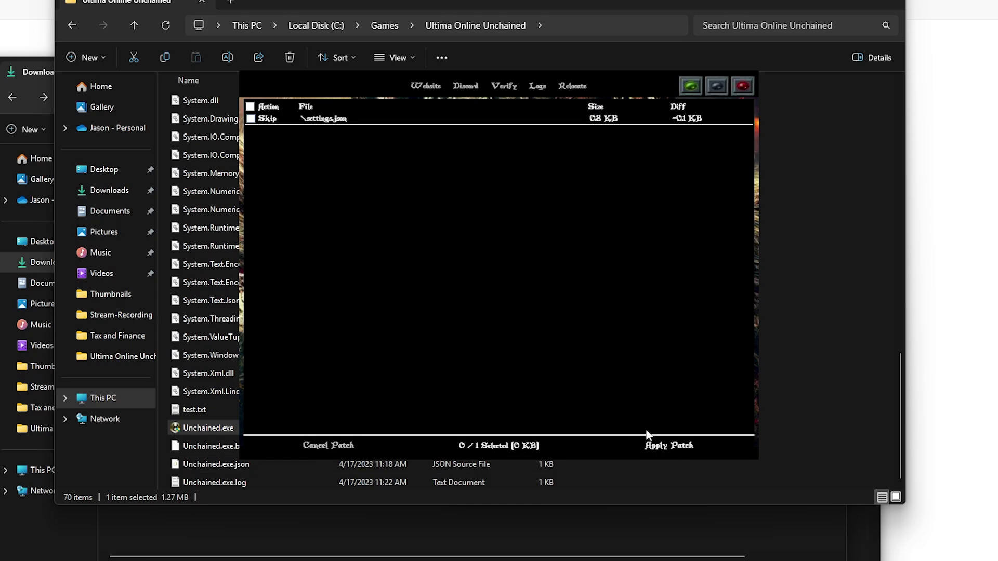
click(667, 447)
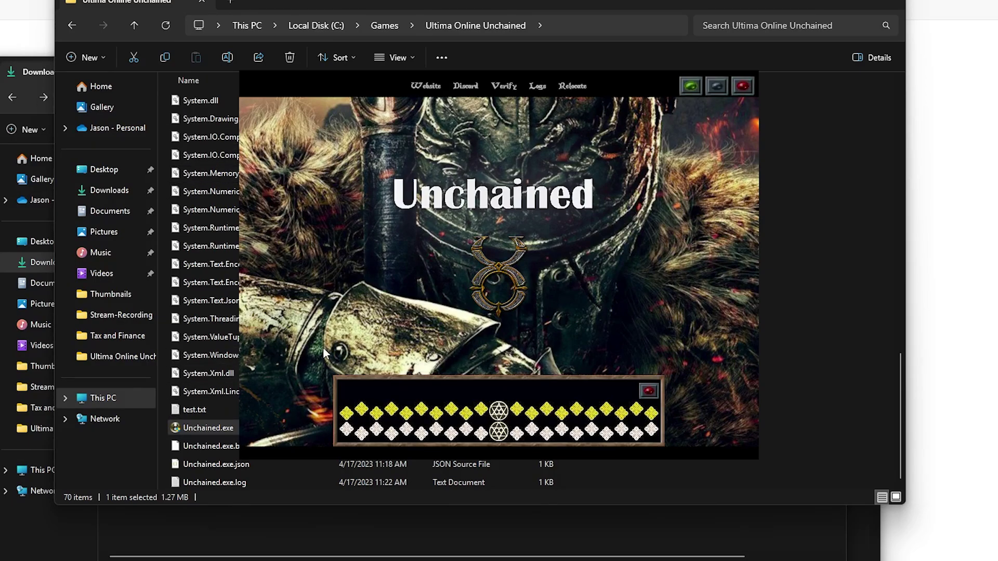
click(509, 266)
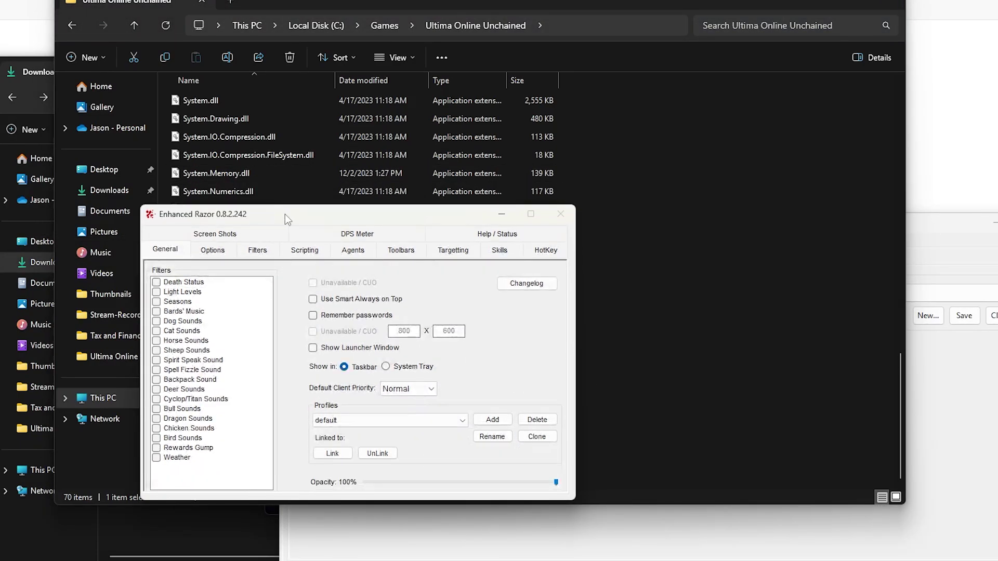
click(916, 232)
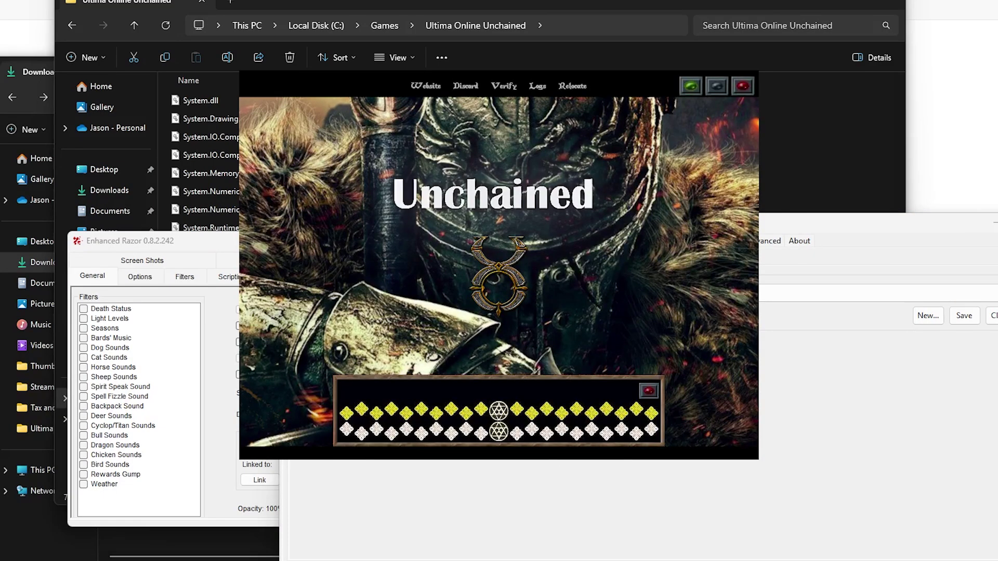
click(847, 534)
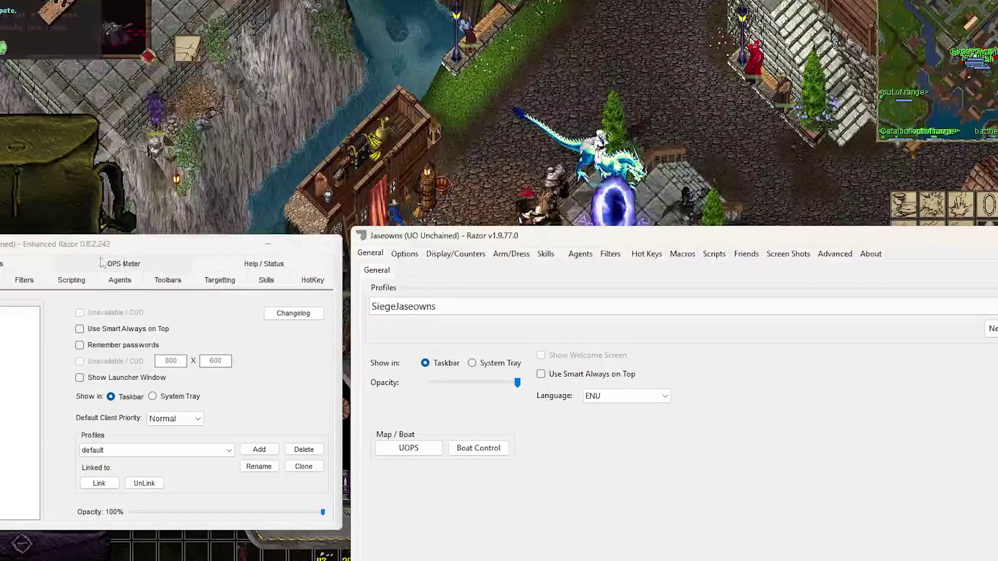
- Compare the profiles available in Enhanced Razor with those listed in Razor
click(185, 451)
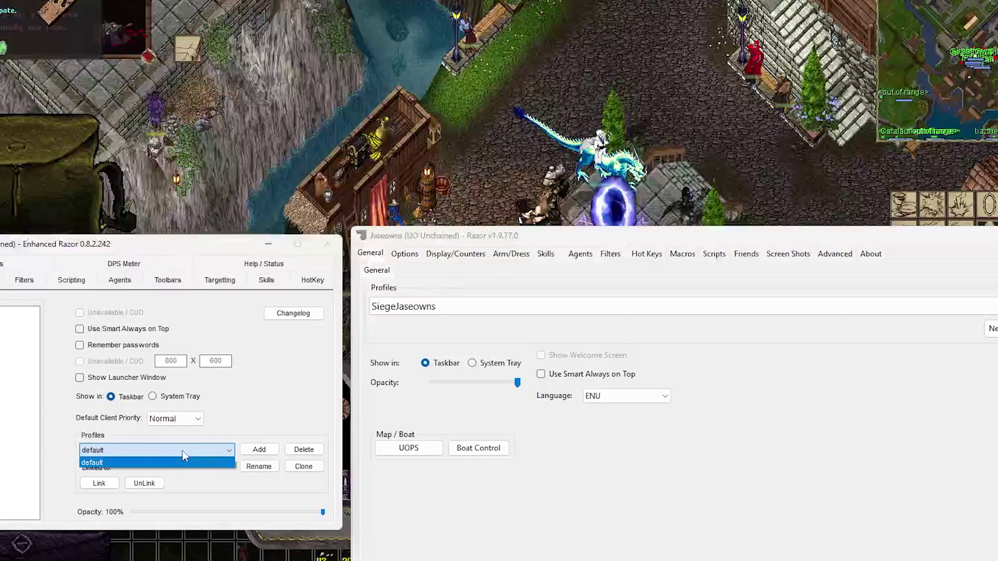
click(535, 329)
click(519, 306)
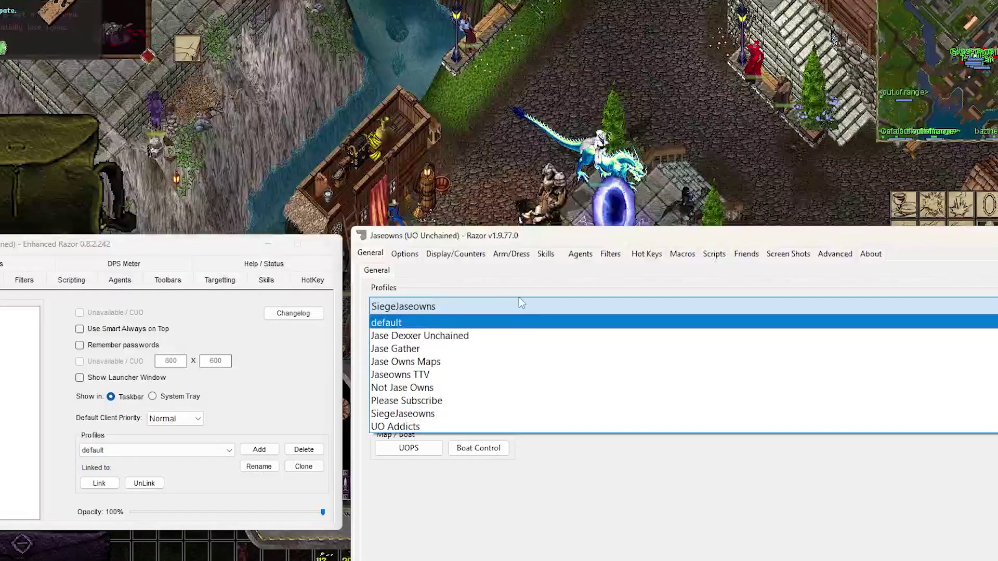
click(475, 306)
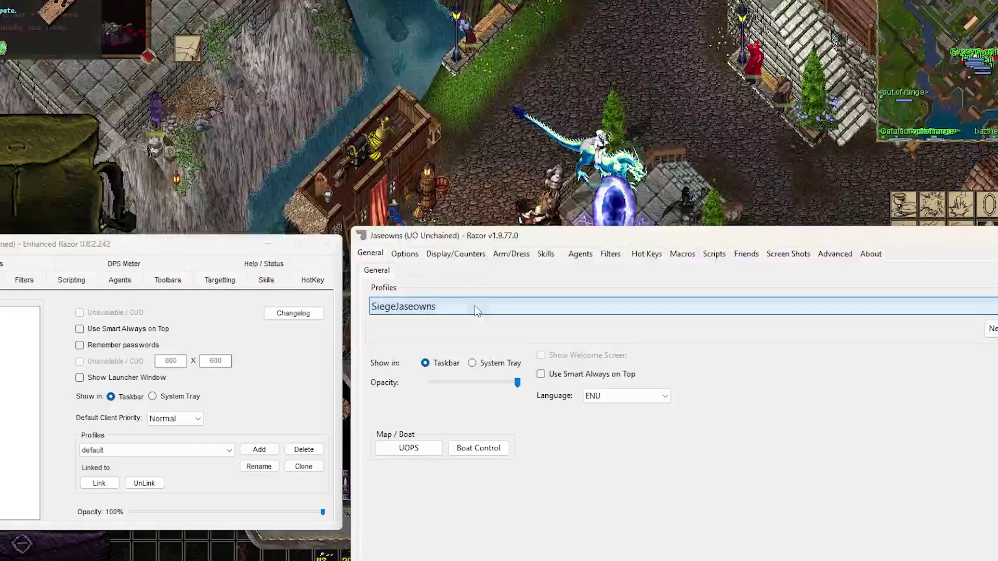
click(170, 451)
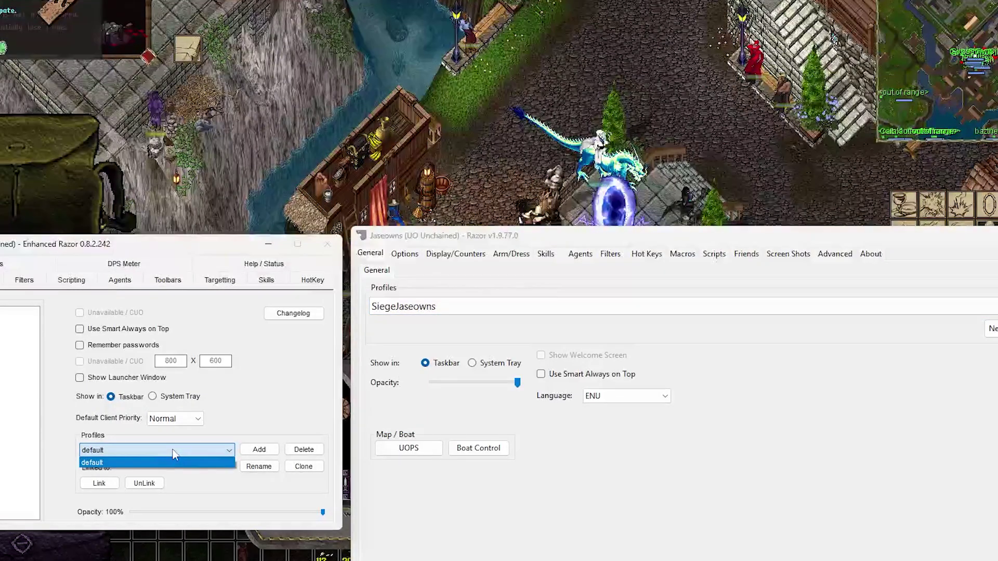
click(166, 455)
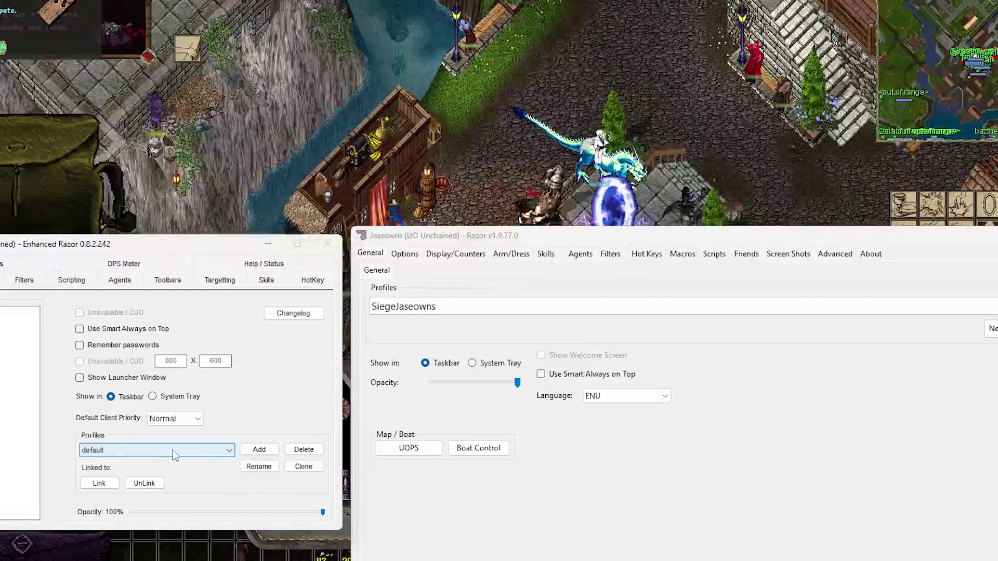
- Add a new Enhanced Razor profile named after the player's character
click(259, 450)
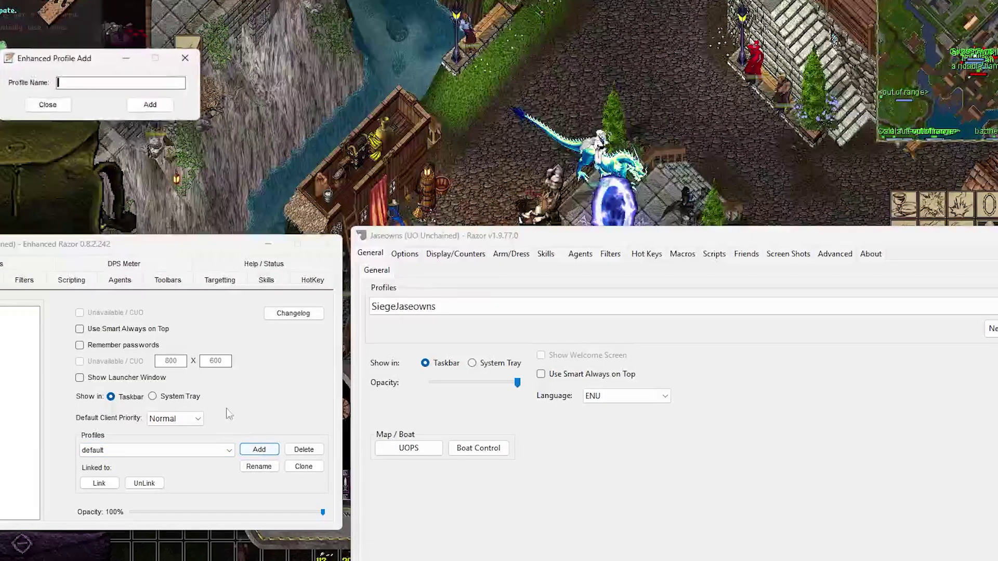
text(Jase Owns)
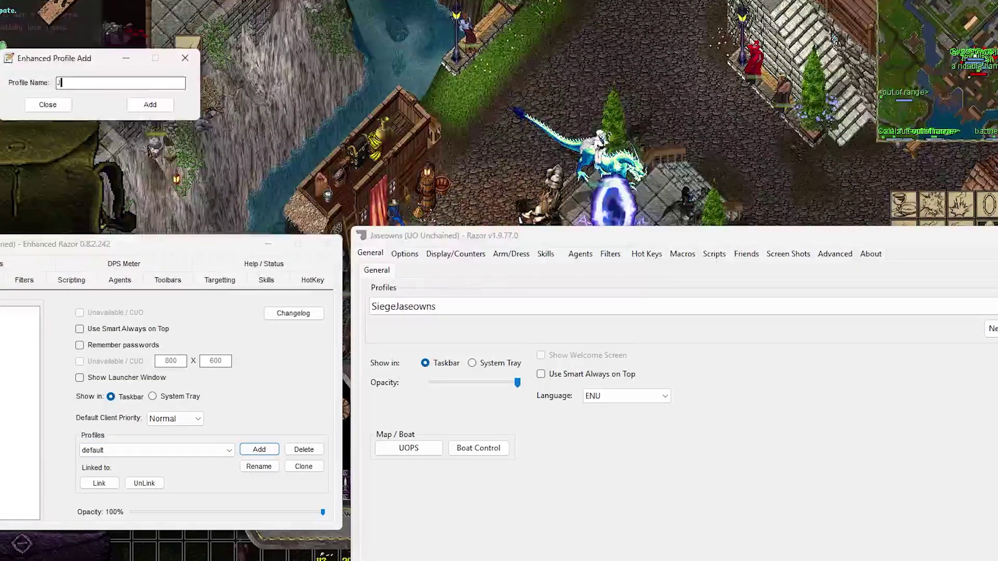
click(149, 105)
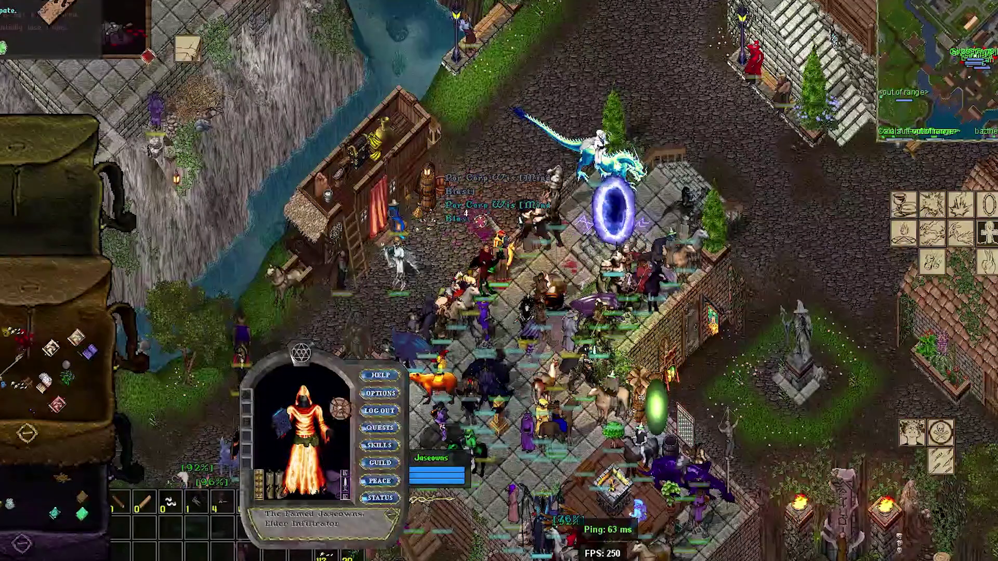
- Look through Razor's display, general, and speech and message options, and check them against the running game
key(alt+Tab)
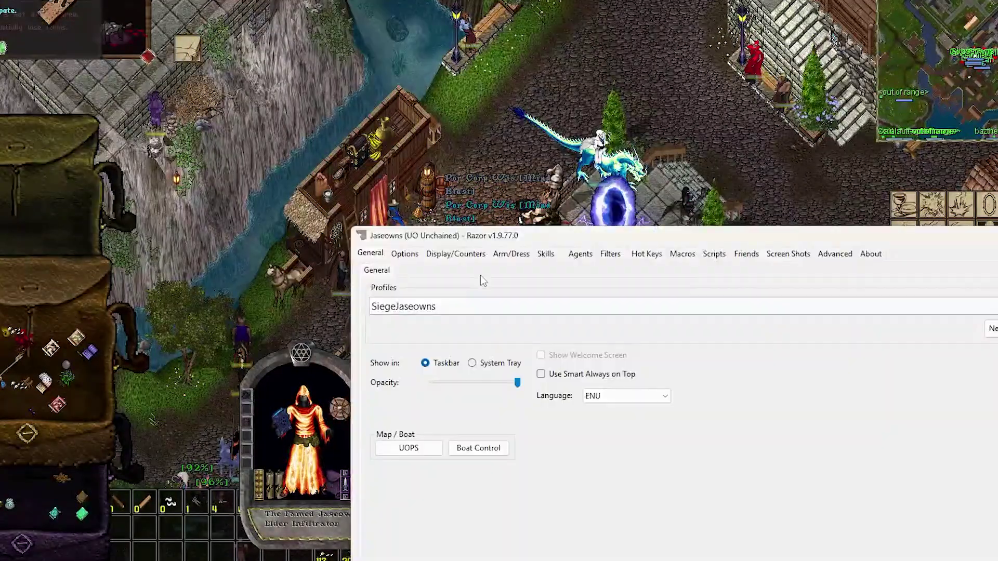
click(463, 257)
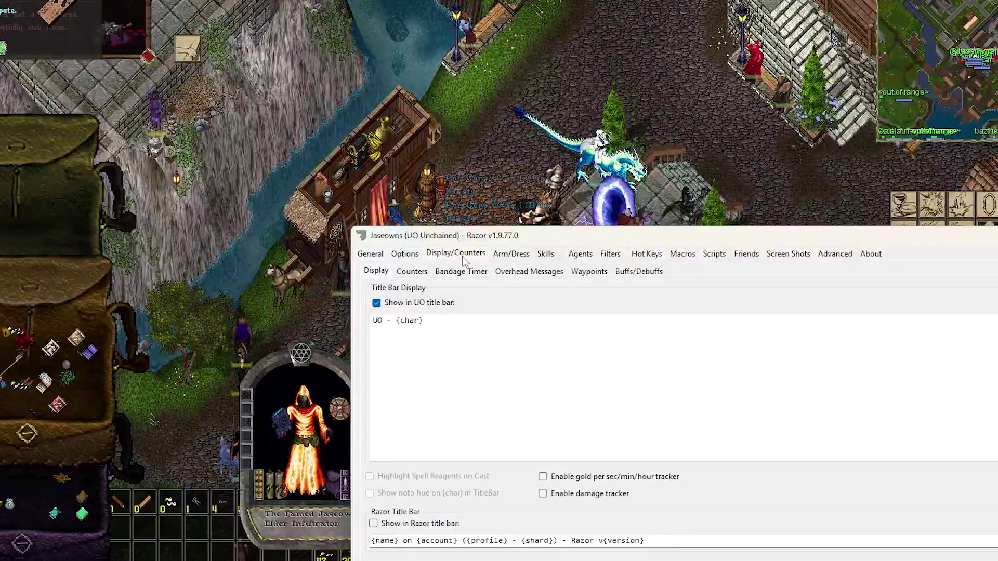
click(371, 254)
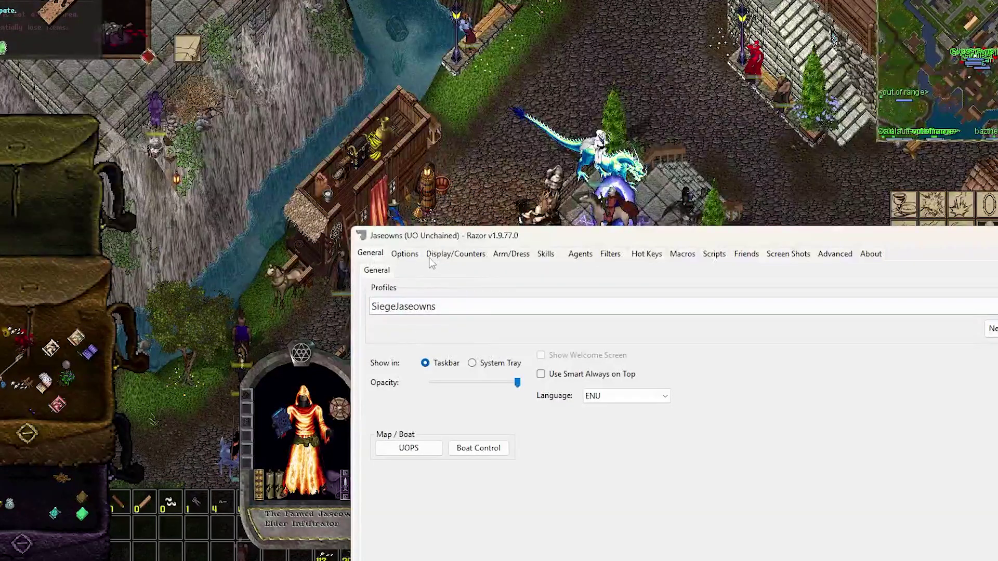
click(405, 254)
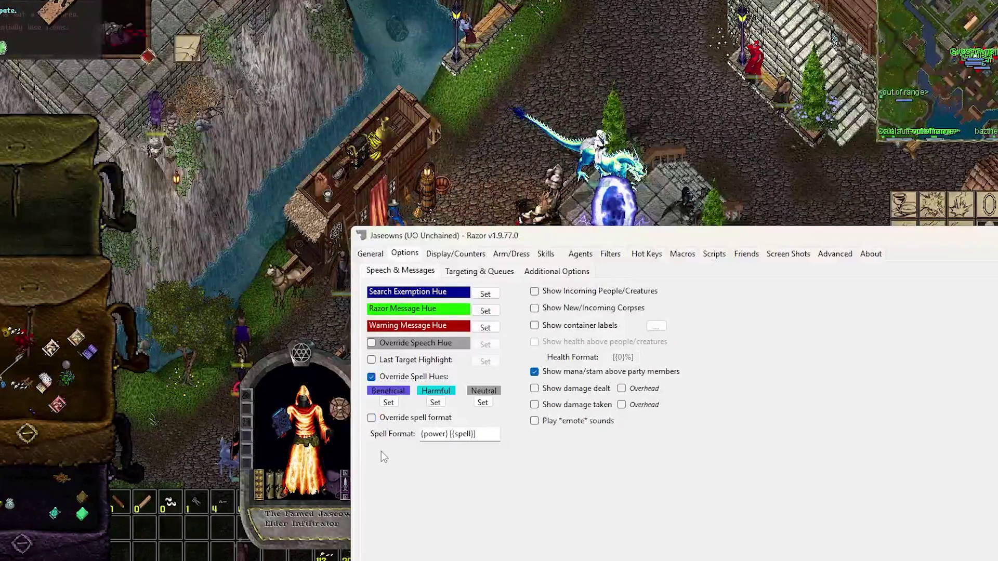
key(alt+Tab)
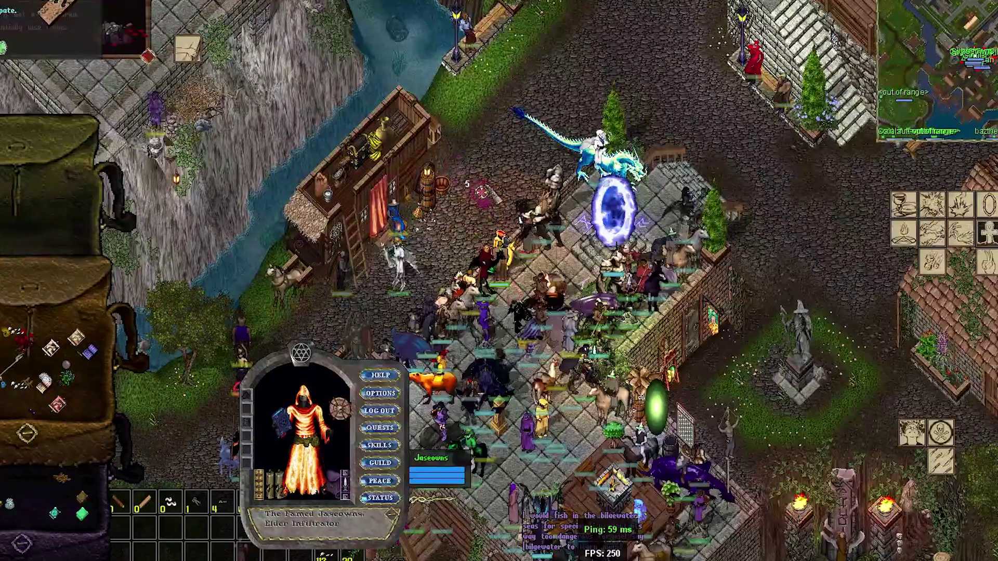
key(F3)
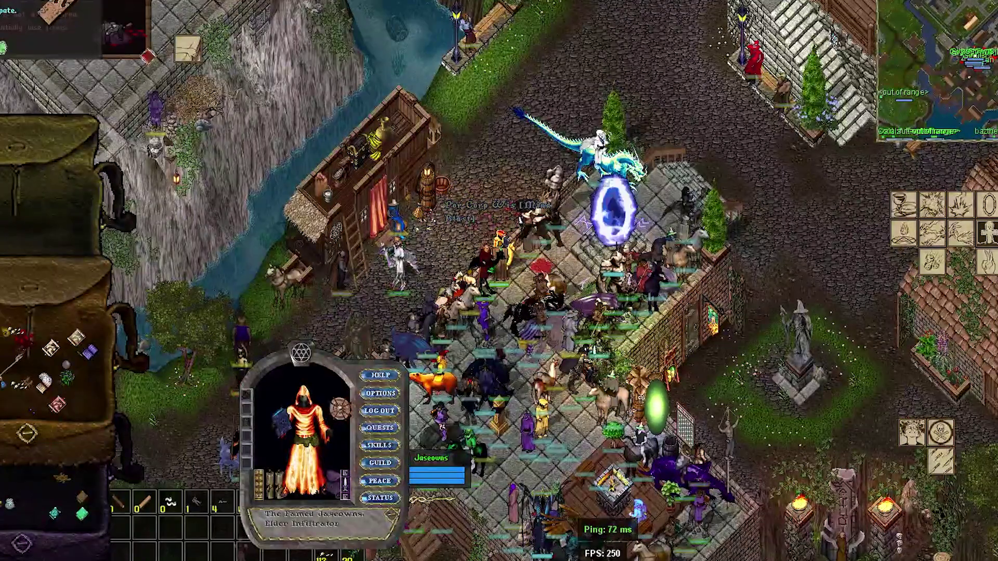
key(alt+Tab)
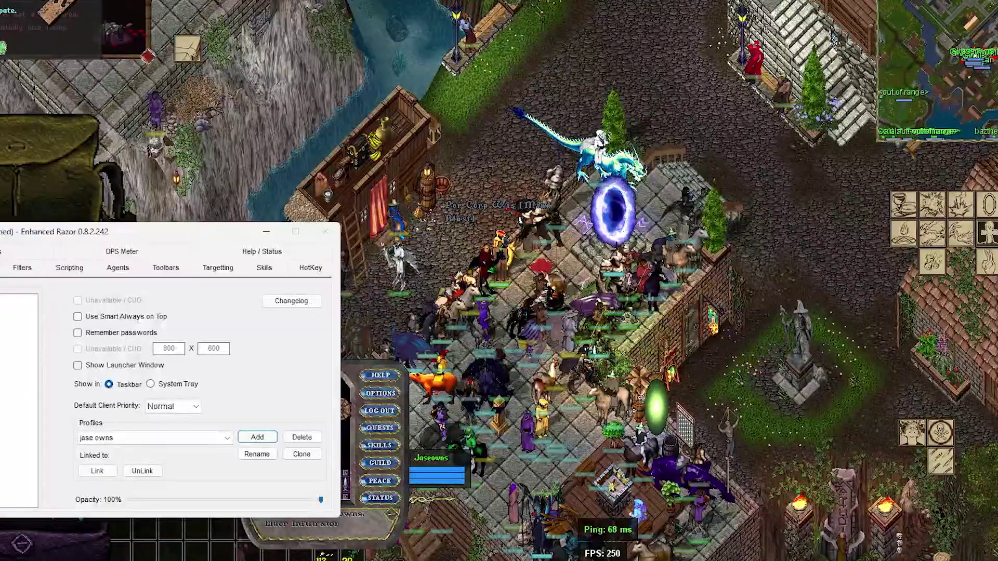
- Switch to Notepad and review the RazorEnhanced and Razor entries in the plugins list of settings.json
key(alt+Tab)
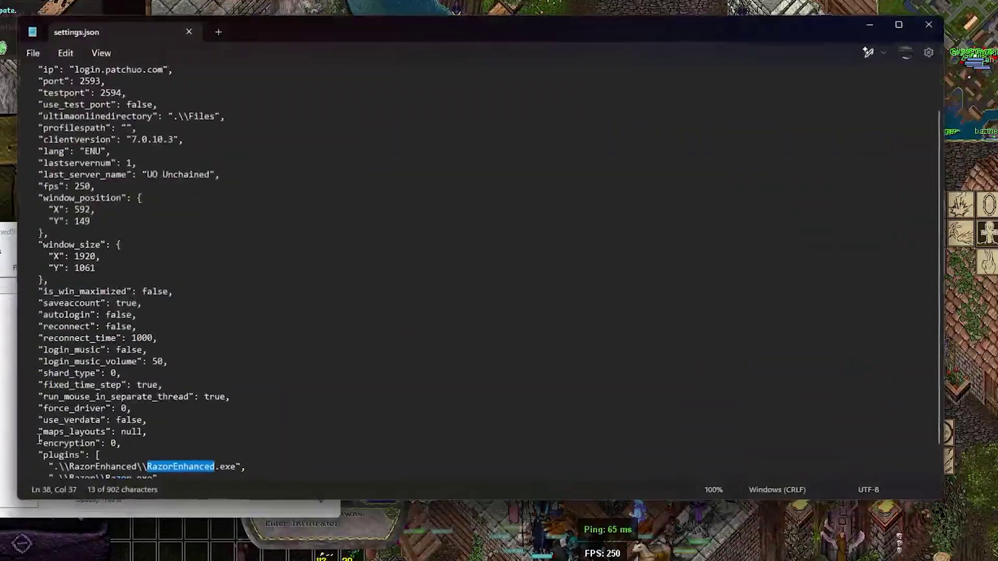
click(209, 466)
scroll(209, 467, down, 1)
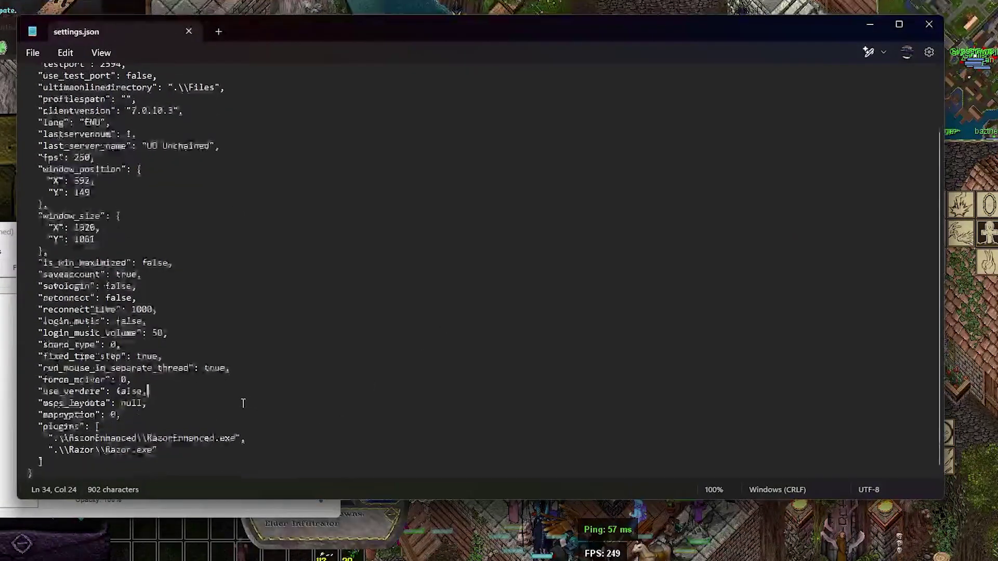
triple_click(172, 451)
drag(213, 445, 22, 440)
click(136, 450)
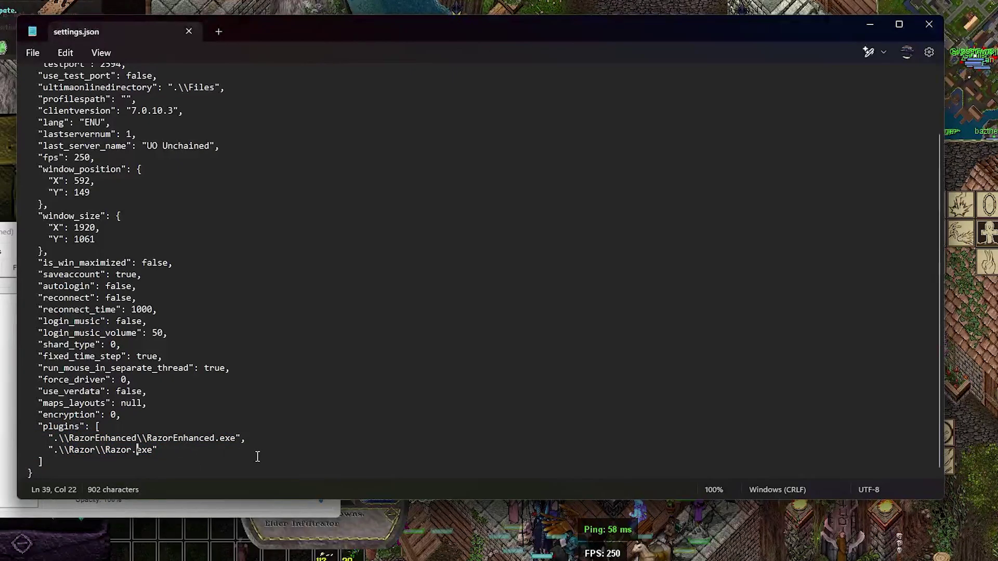
drag(223, 451, 30, 451)
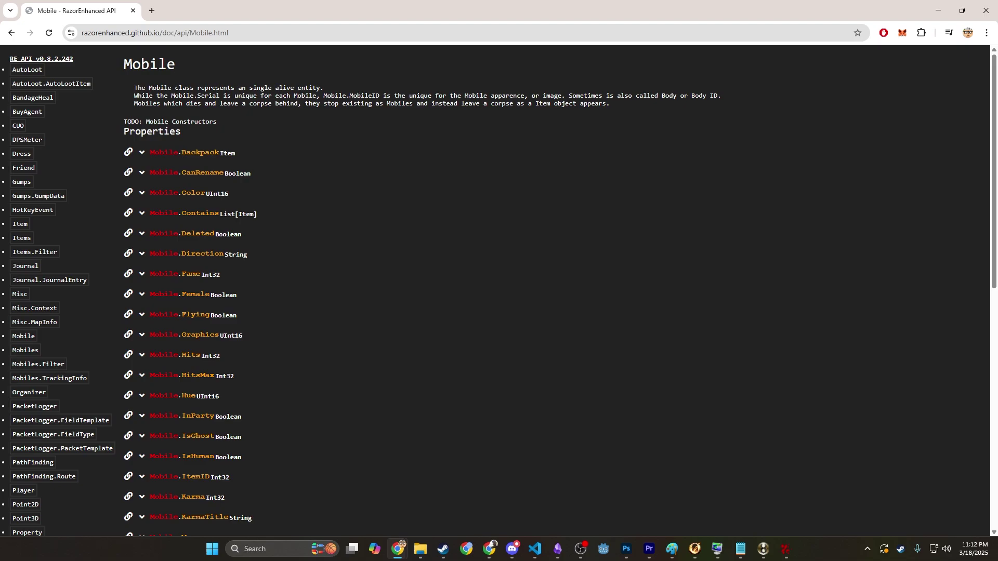
- View Enhanced Razor's Python script list, and return from the Mobile class page to the previous API documentation page in Chrome
key(alt+Tab)
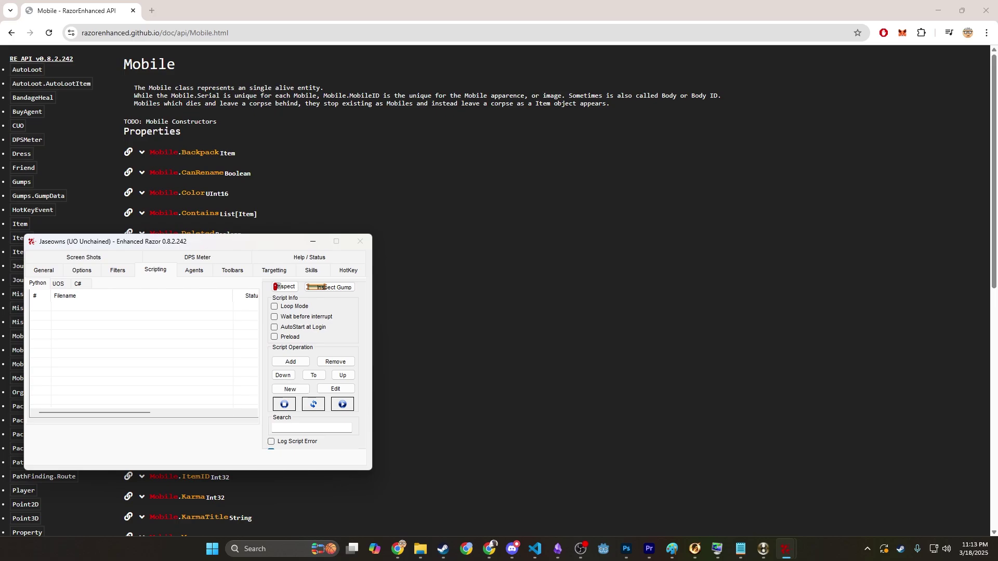
key(alt+Tab)
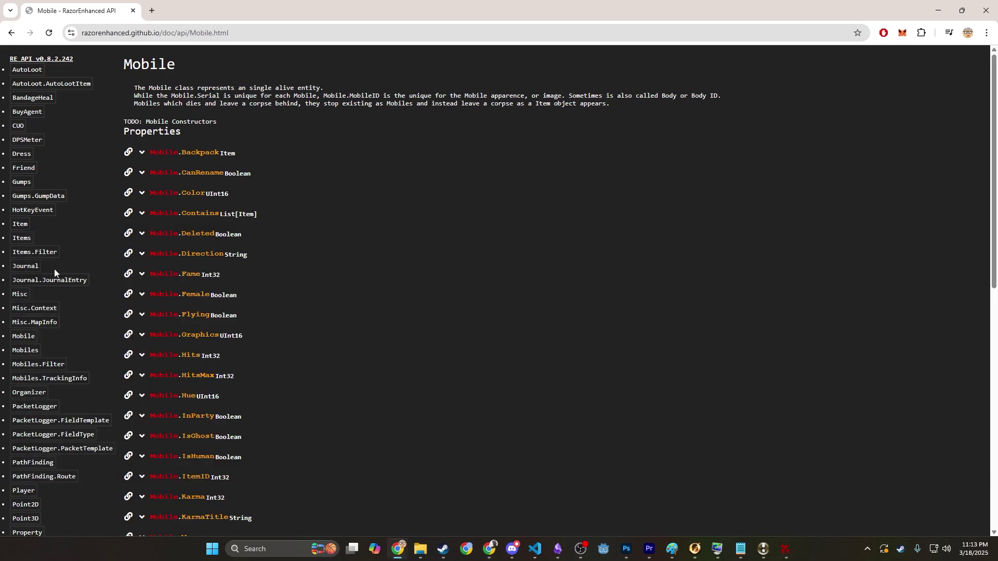
key(alt+Left)
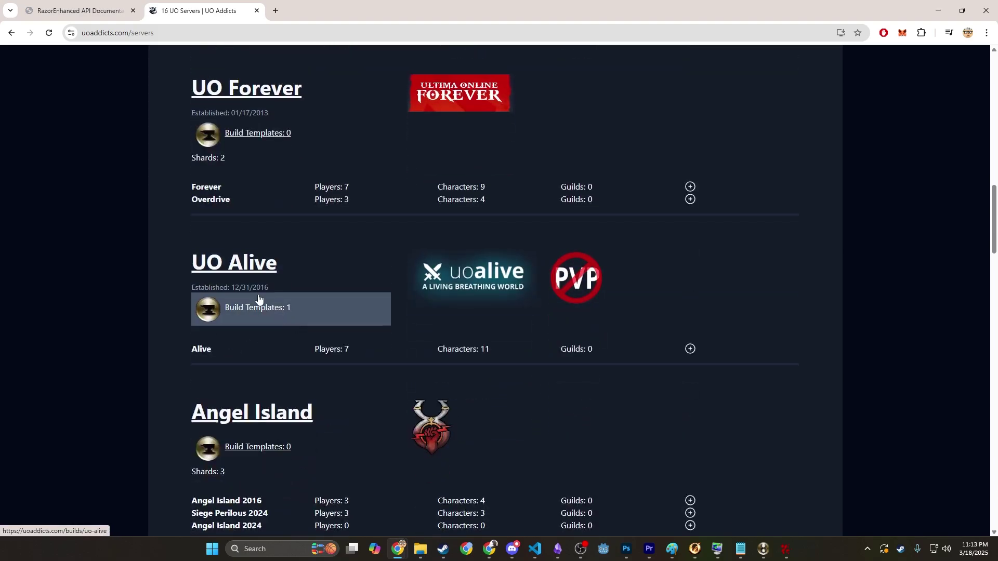
- Browse the list of Ultima Online servers and their shards on the UO Addicts site
scroll(267, 258, down, 7)
scroll(262, 229, down, 6)
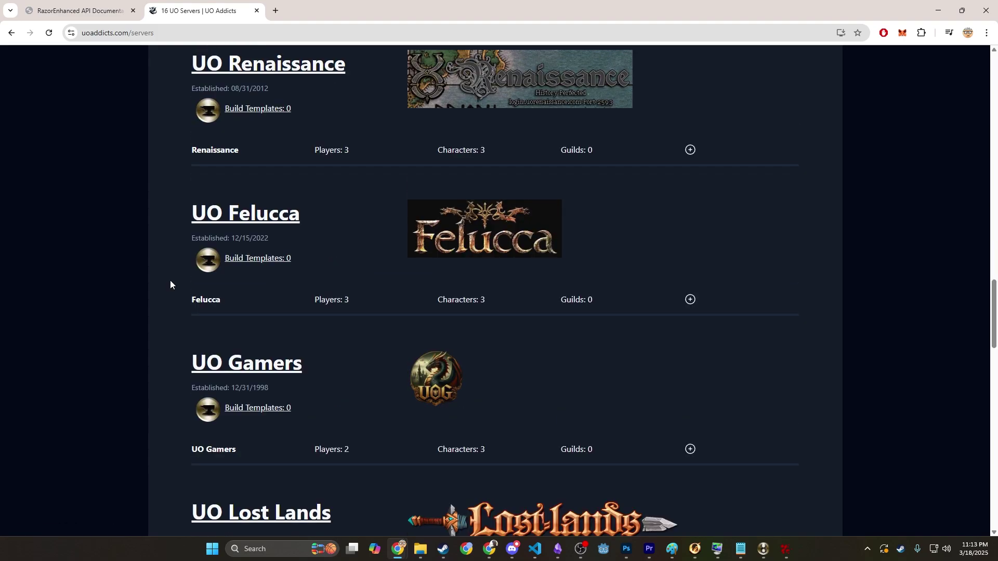
scroll(170, 283, up, 20)
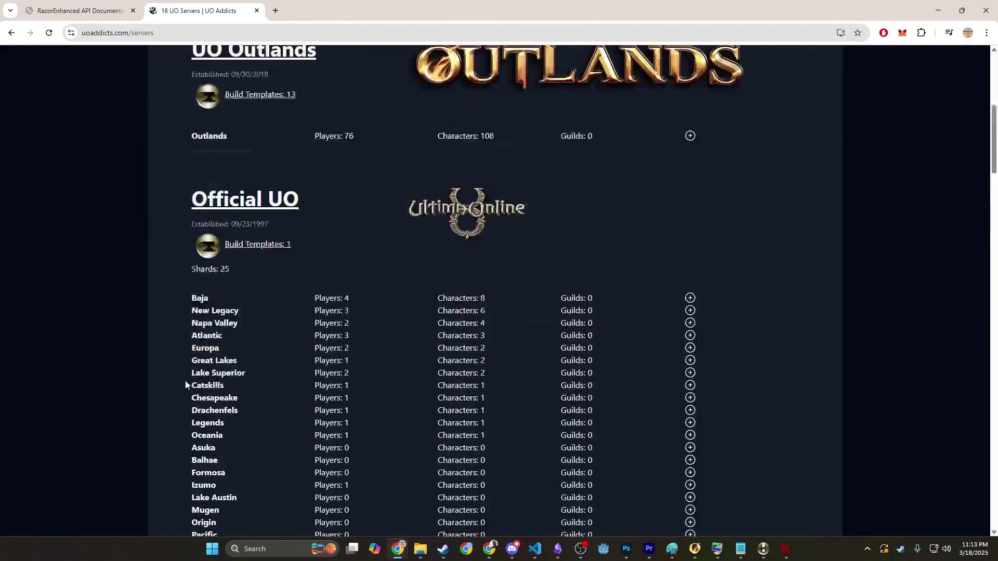